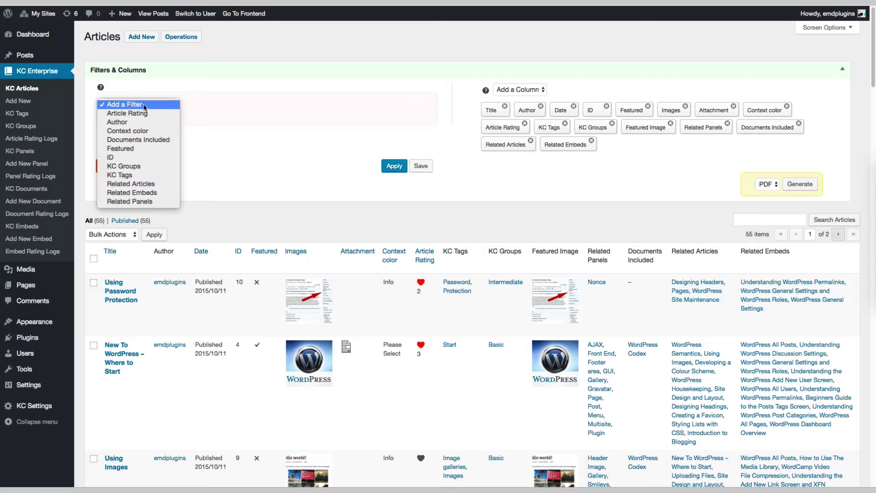
- Filter articles to KC Group Basic and related article Developing a Colour Scheme
{"action": "left_click", "coordinate": [133, 166]}
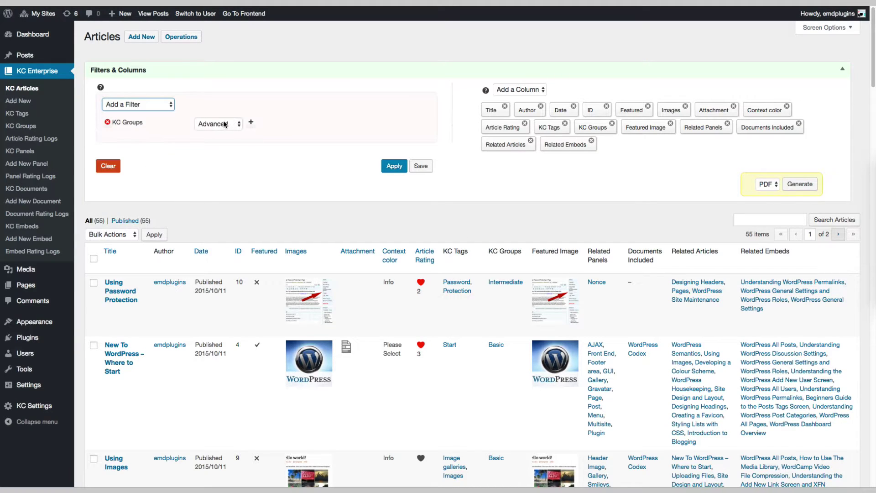
{"action": "left_click", "coordinate": [218, 124]}
{"action": "left_click", "coordinate": [220, 134]}
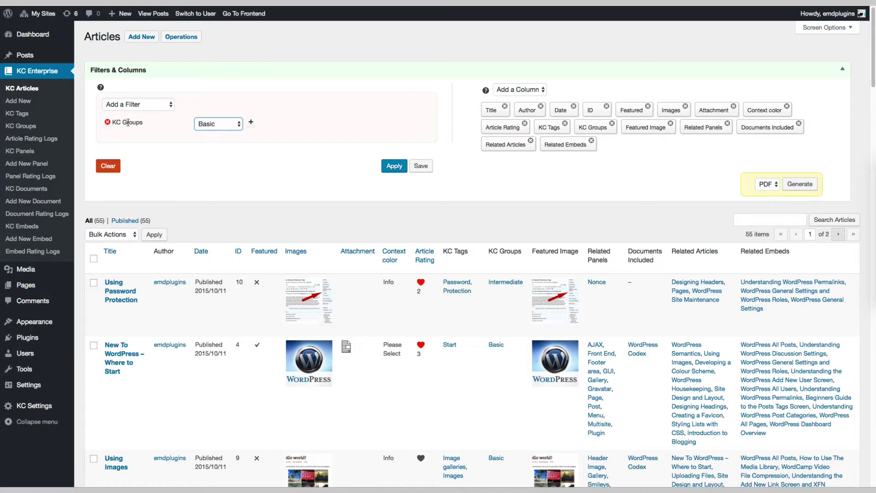
{"action": "left_click", "coordinate": [137, 104]}
{"action": "left_click", "coordinate": [133, 174]}
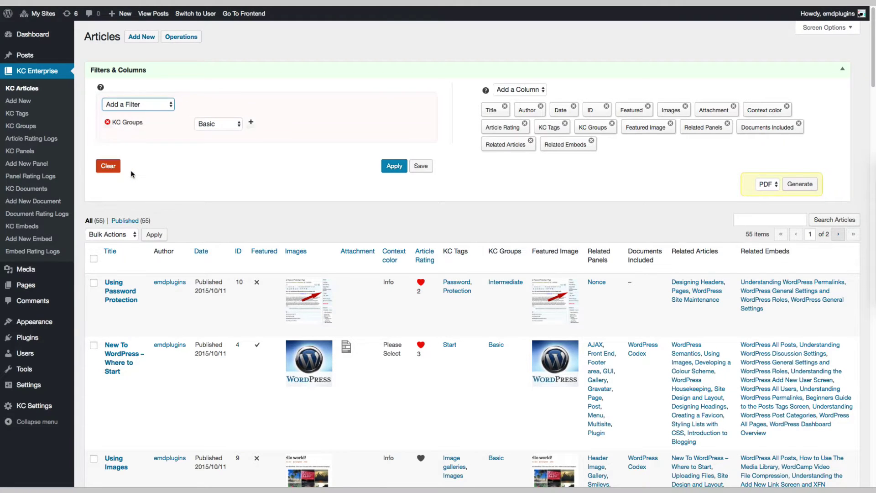
{"action": "left_click", "coordinate": [228, 139]}
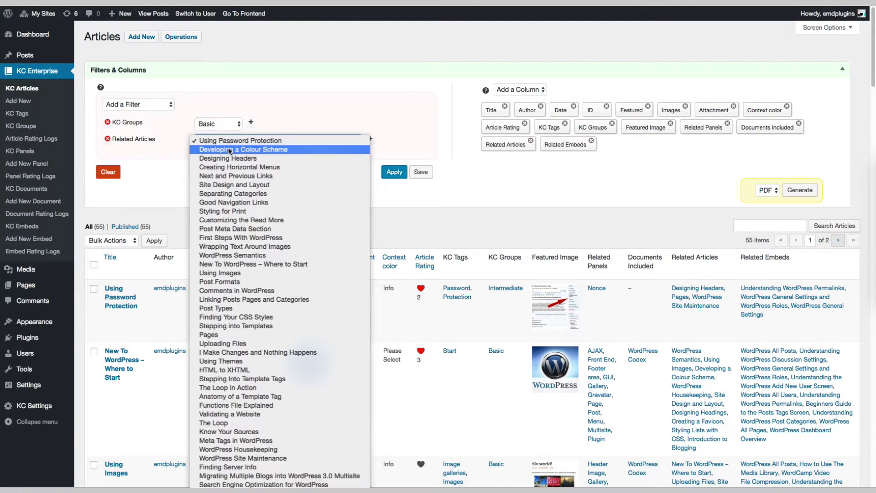
{"action": "left_click", "coordinate": [229, 150]}
{"action": "left_click", "coordinate": [393, 173]}
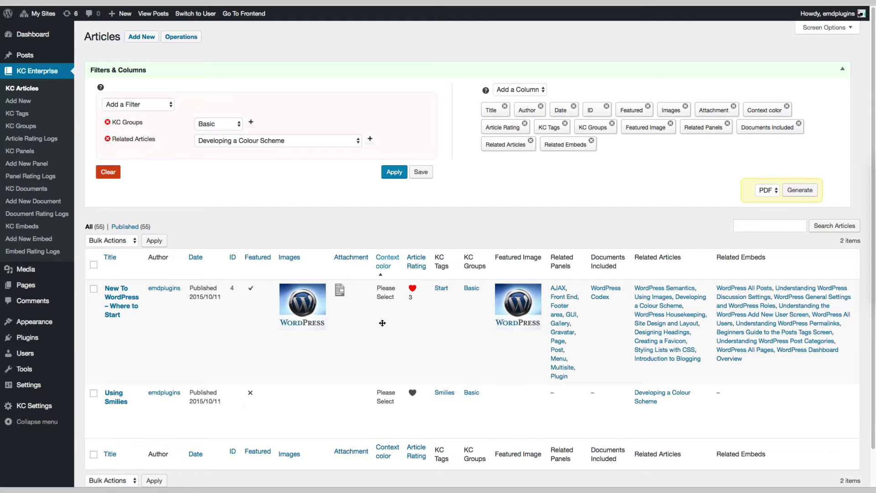
- Save the filter as 'Color Schemes', clear the filters, then reload the saved filter
{"action": "left_click", "coordinate": [420, 173]}
{"action": "type", "text": "Color Schemes"}
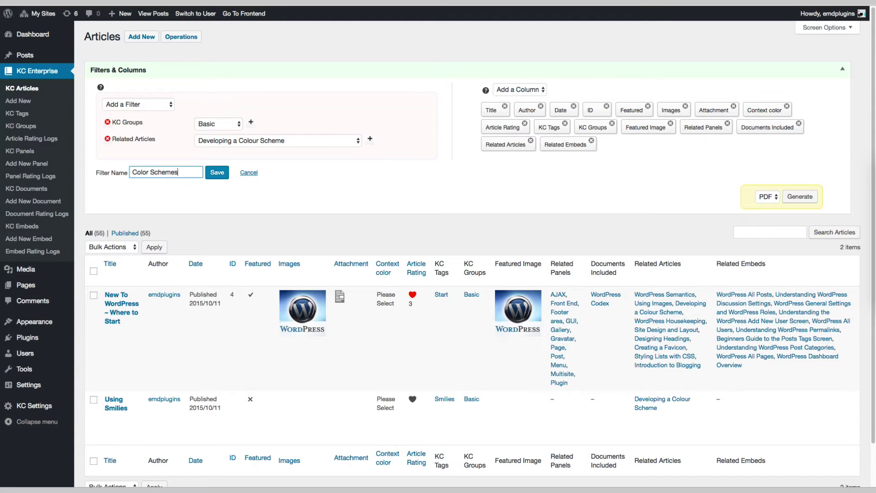
{"action": "left_click", "coordinate": [212, 173]}
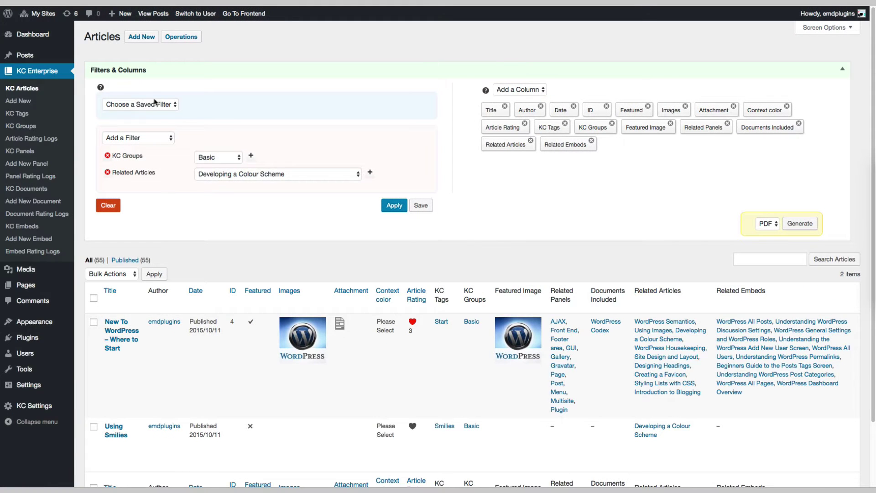
{"action": "left_click", "coordinate": [155, 102]}
{"action": "left_click", "coordinate": [209, 92]}
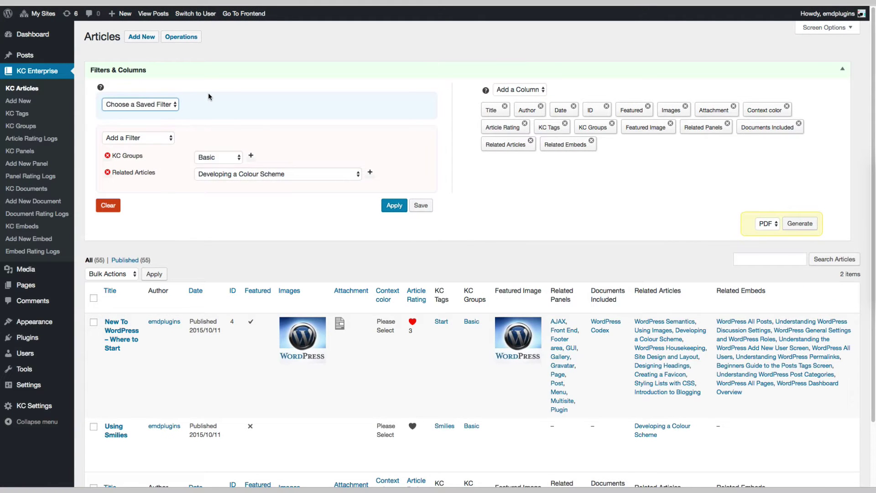
{"action": "left_click", "coordinate": [108, 206]}
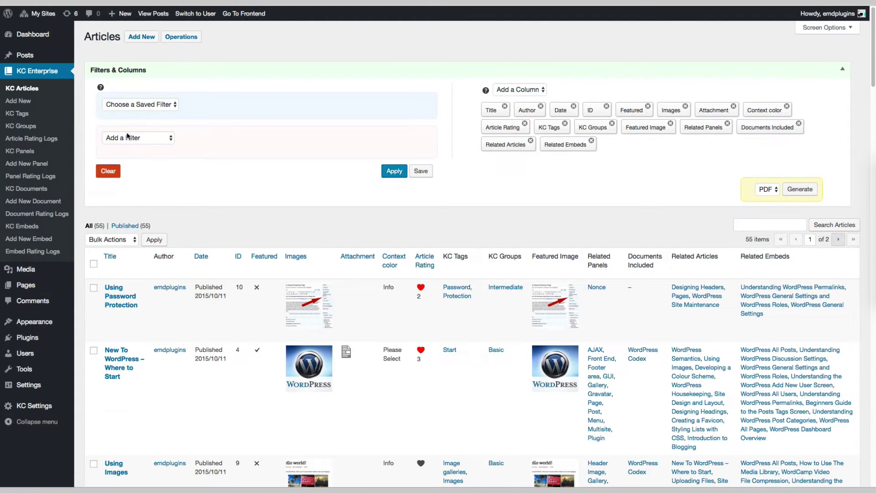
{"action": "left_click", "coordinate": [138, 105]}
{"action": "left_click", "coordinate": [138, 112]}
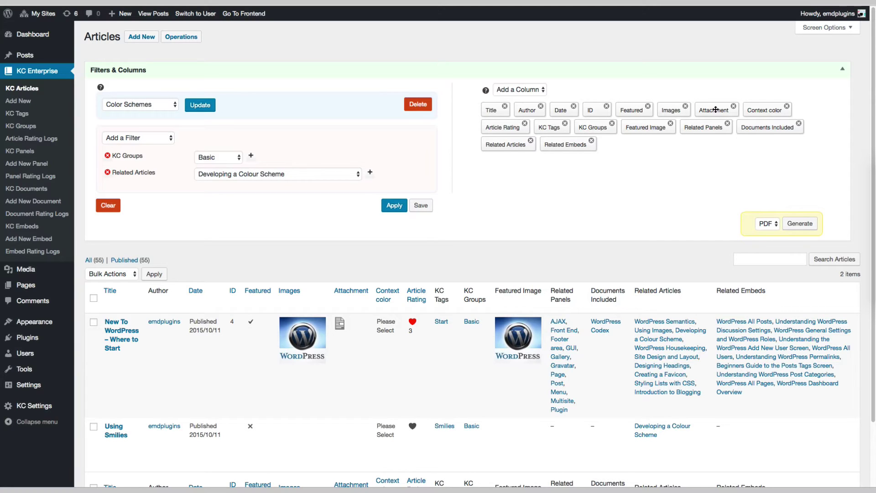
- Reorder the columns: Context color after Date, Date after Title, ID after Author
{"action": "left_click_drag", "start_coordinate": [748, 107], "coordinate": [603, 109]}
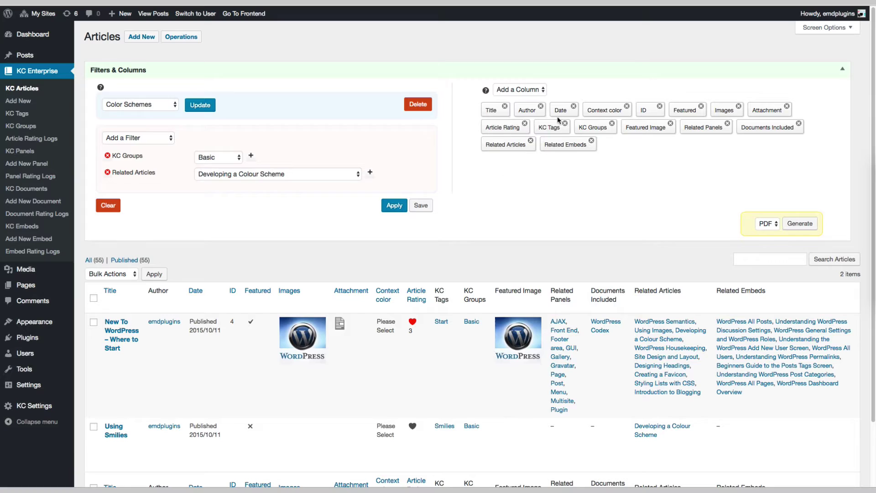
{"action": "left_click_drag", "start_coordinate": [561, 109], "coordinate": [525, 109]}
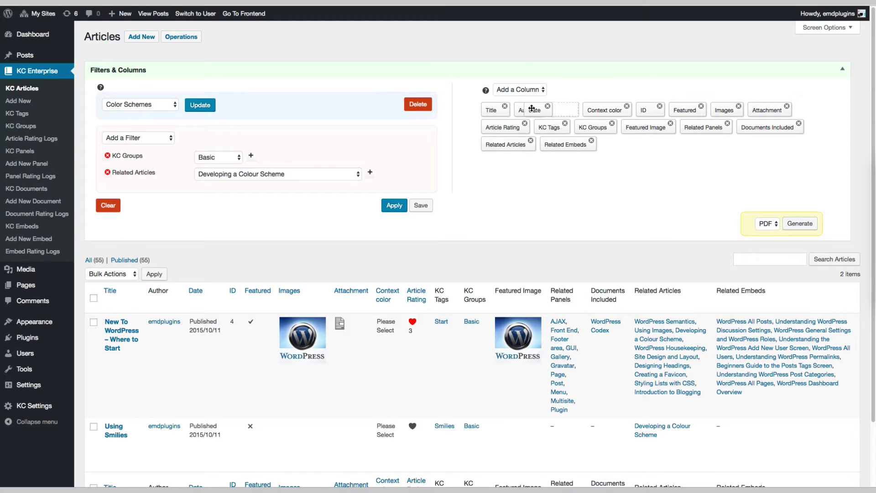
{"action": "left_click_drag", "start_coordinate": [645, 108], "coordinate": [593, 109]}
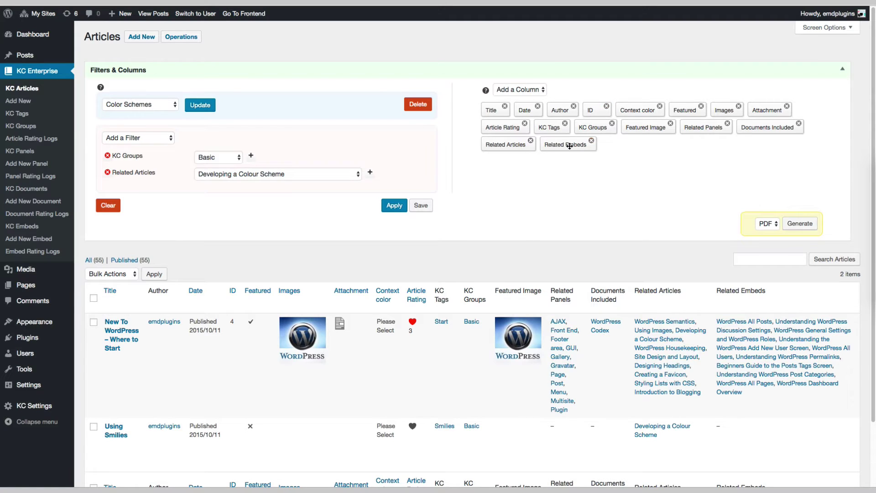
{"action": "left_click", "coordinate": [389, 208]}
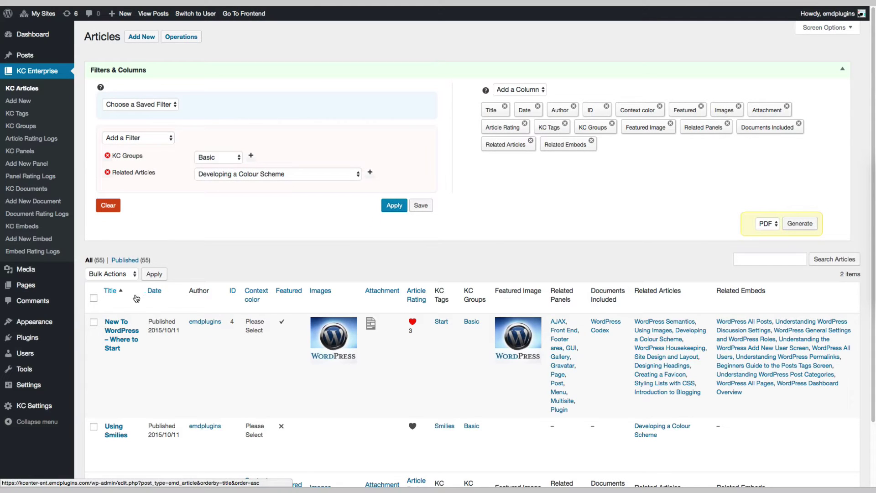
{"action": "left_click", "coordinate": [255, 295]}
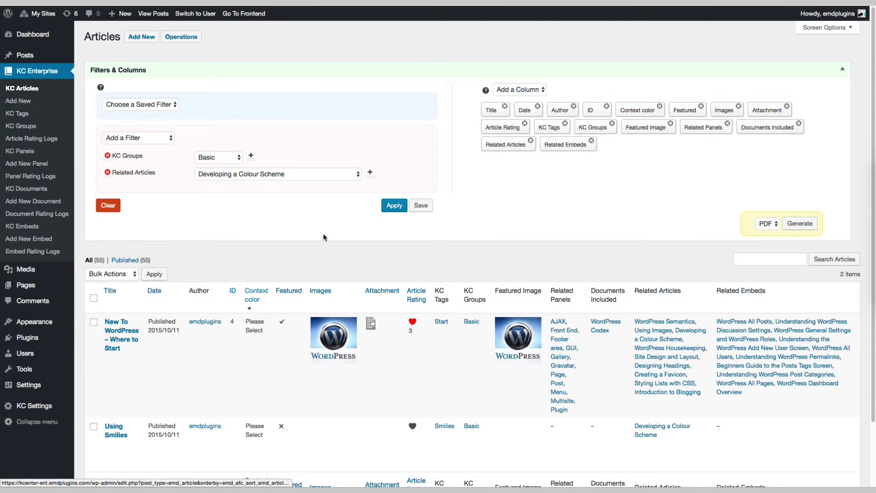
- Remove the ID, Context color and Images columns and put Featured Image first
{"action": "left_click", "coordinate": [607, 106]}
{"action": "left_click", "coordinate": [628, 106]}
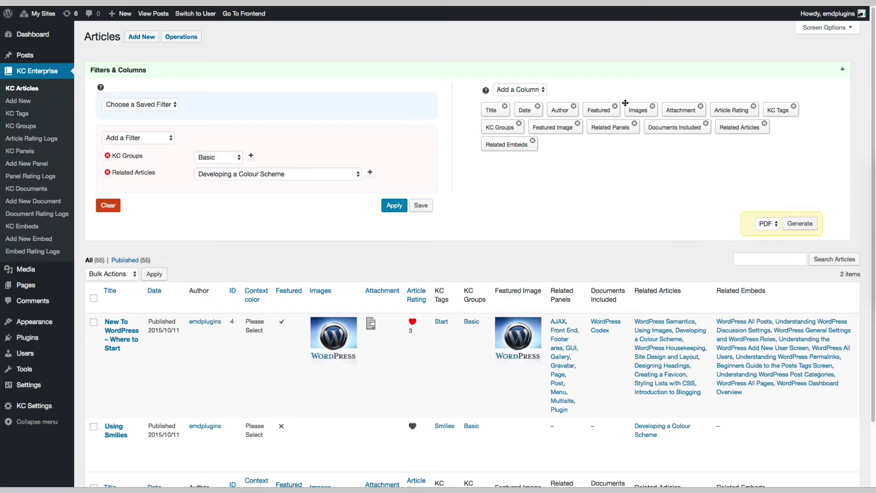
{"action": "left_click", "coordinate": [653, 107]}
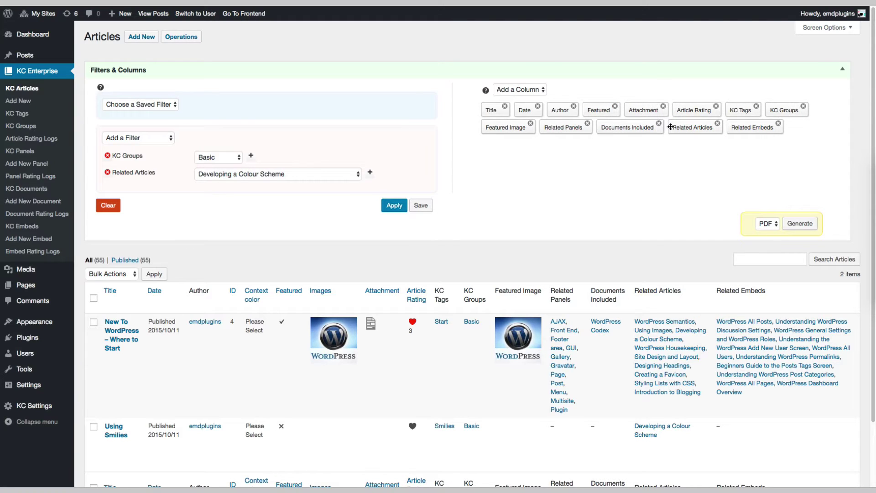
{"action": "left_click_drag", "start_coordinate": [507, 128], "coordinate": [492, 110]}
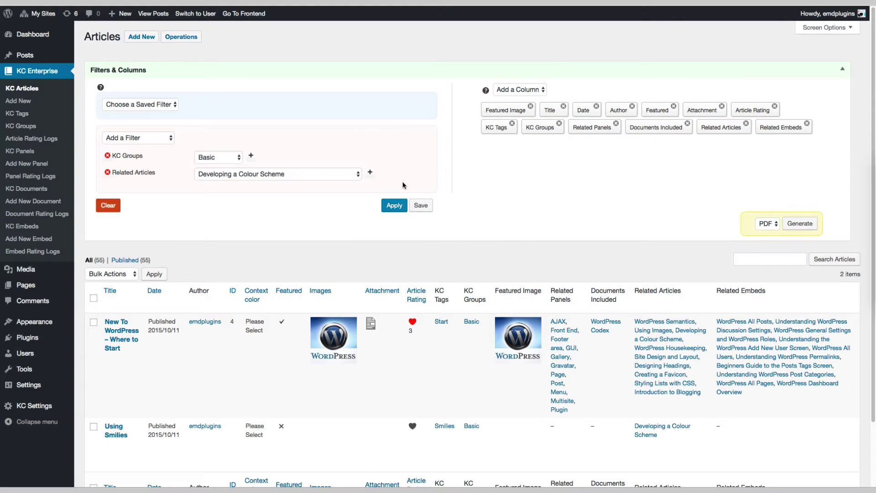
{"action": "left_click", "coordinate": [395, 207]}
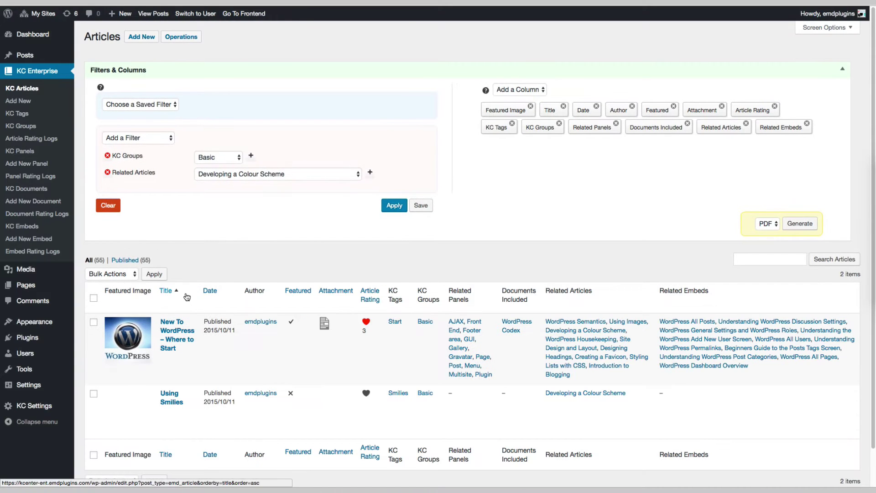
- Export both listed articles to PDF, then clear the filters
{"action": "left_click", "coordinate": [94, 299]}
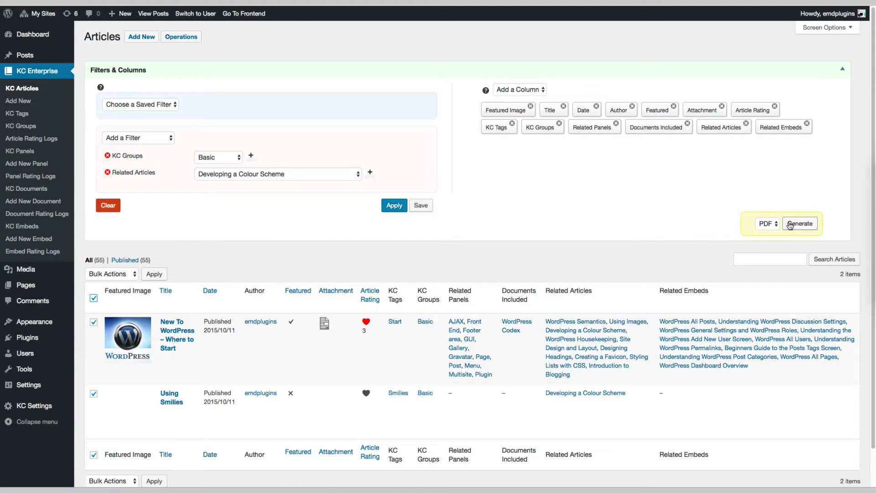
{"action": "left_click", "coordinate": [775, 223]}
{"action": "left_click", "coordinate": [775, 224]}
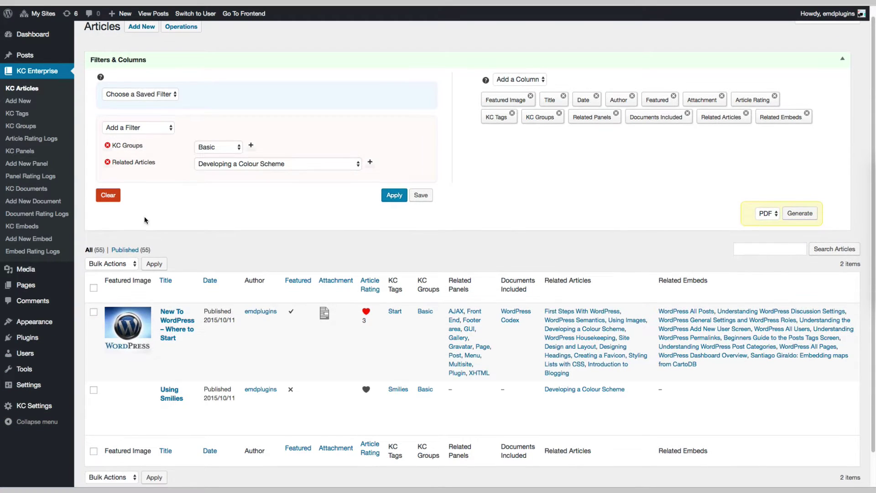
{"action": "left_click", "coordinate": [109, 196]}
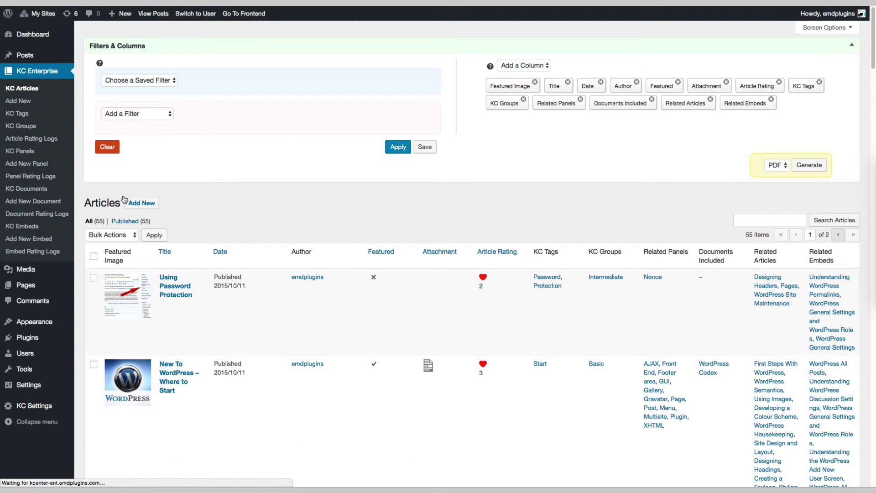
- Move Using Images above New To WordPress and Post Formats higher, then edit New To WordPress – Where to Start
{"action": "scroll", "coordinate": [240, 320], "scroll_direction": "down", "scroll_amount": 5}
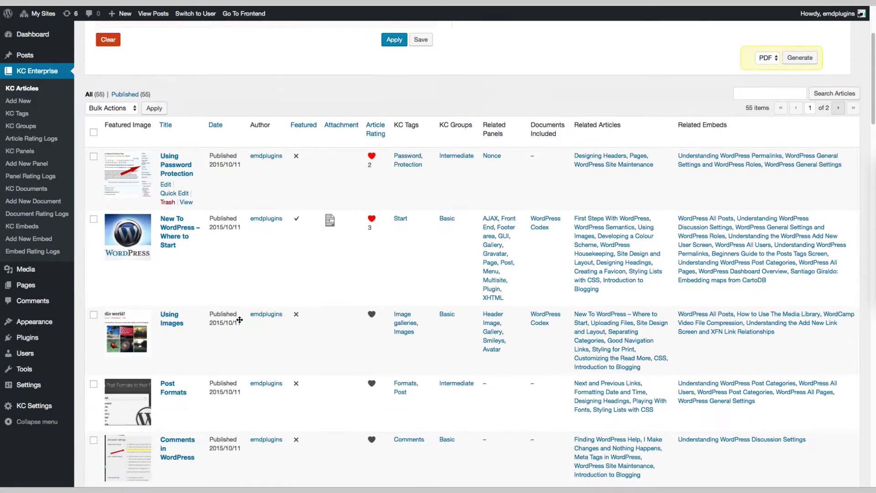
{"action": "scroll", "coordinate": [240, 320], "scroll_direction": "down", "scroll_amount": 1}
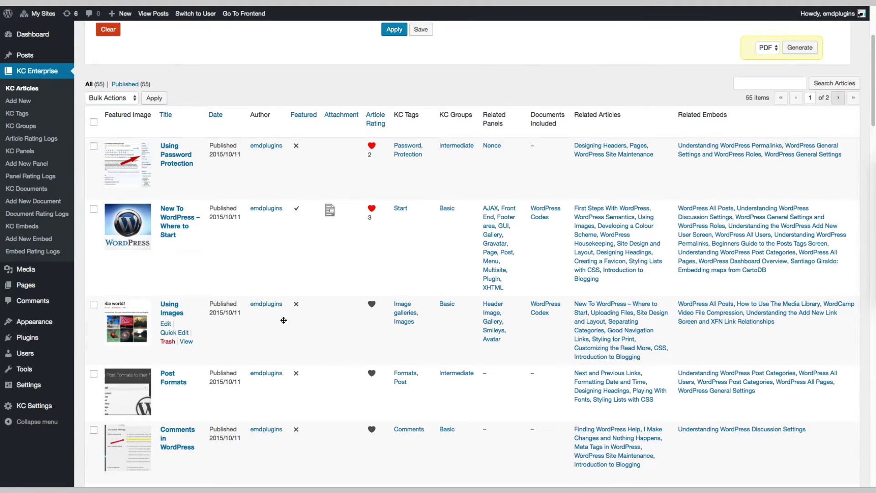
{"action": "left_click_drag", "start_coordinate": [284, 320], "coordinate": [289, 214]}
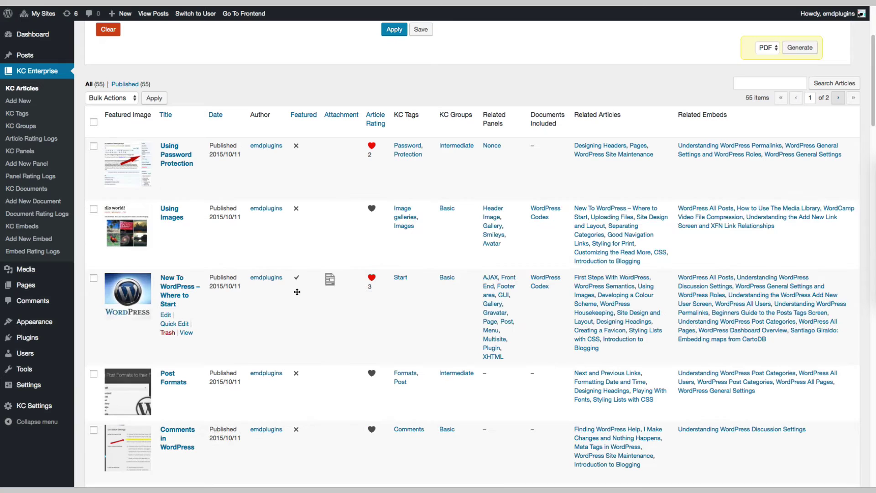
{"action": "left_click_drag", "start_coordinate": [275, 387], "coordinate": [281, 160]}
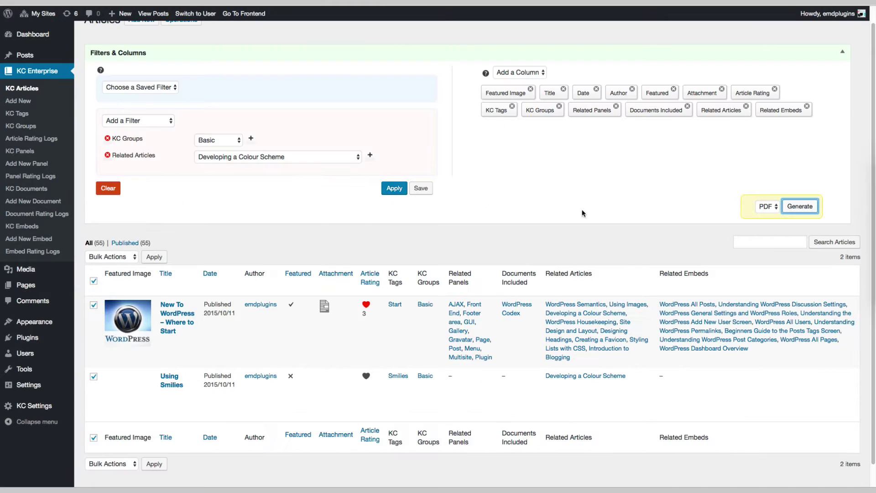
{"action": "left_click", "coordinate": [166, 345]}
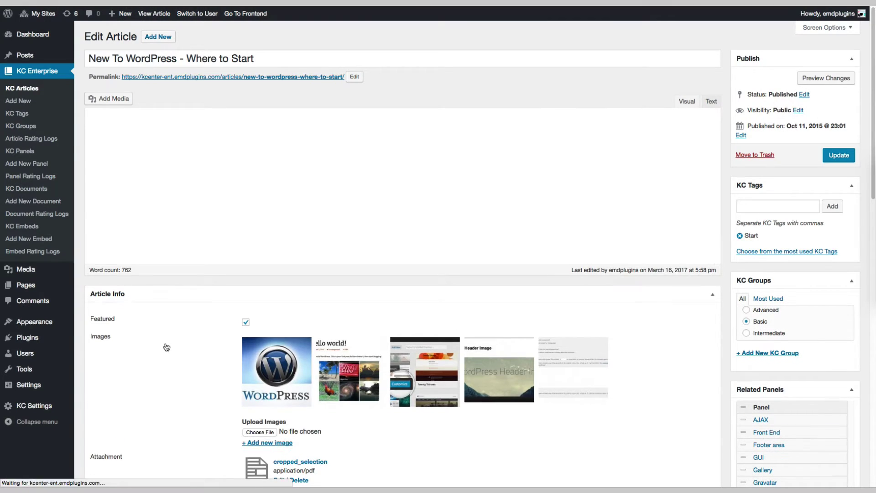
{"action": "scroll", "coordinate": [166, 347], "scroll_direction": "down", "scroll_amount": 3}
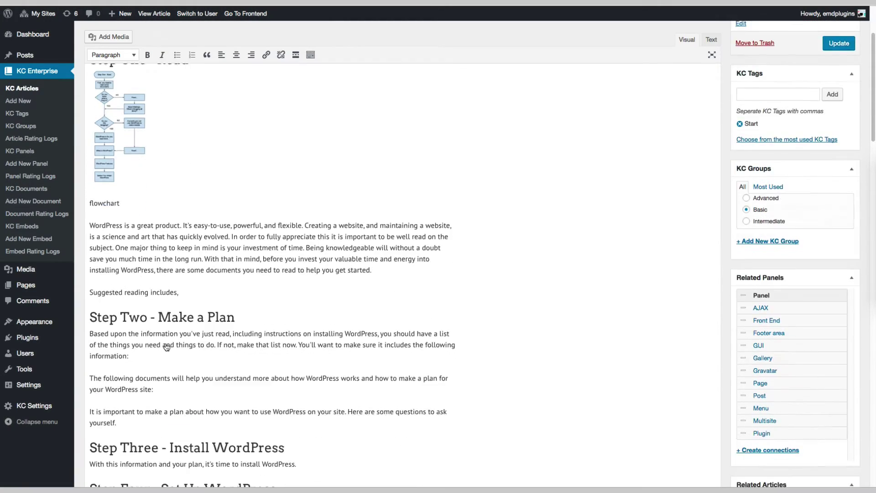
{"action": "scroll", "coordinate": [166, 347], "scroll_direction": "down", "scroll_amount": 5}
{"action": "scroll", "coordinate": [166, 347], "scroll_direction": "down", "scroll_amount": 10}
{"action": "scroll", "coordinate": [167, 347], "scroll_direction": "down", "scroll_amount": 3}
{"action": "scroll", "coordinate": [167, 348], "scroll_direction": "down", "scroll_amount": 5}
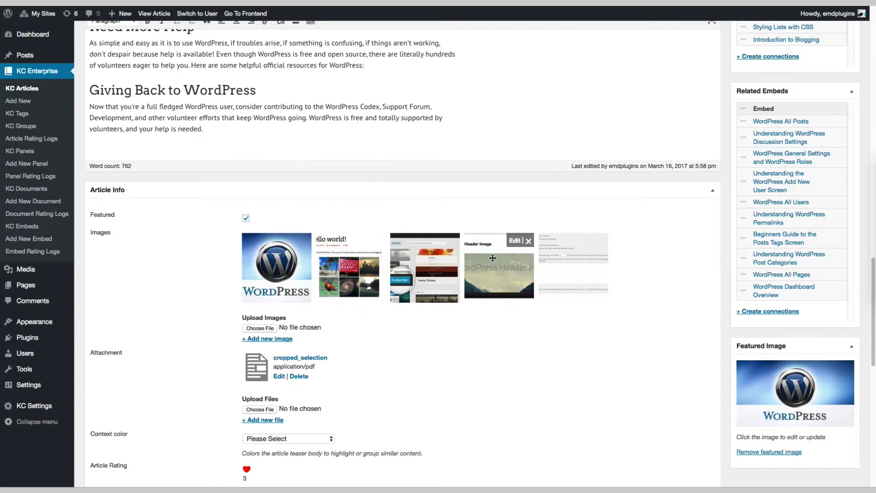
{"action": "scroll", "coordinate": [432, 340], "scroll_direction": "down", "scroll_amount": 1}
{"action": "scroll", "coordinate": [432, 340], "scroll_direction": "down", "scroll_amount": 3}
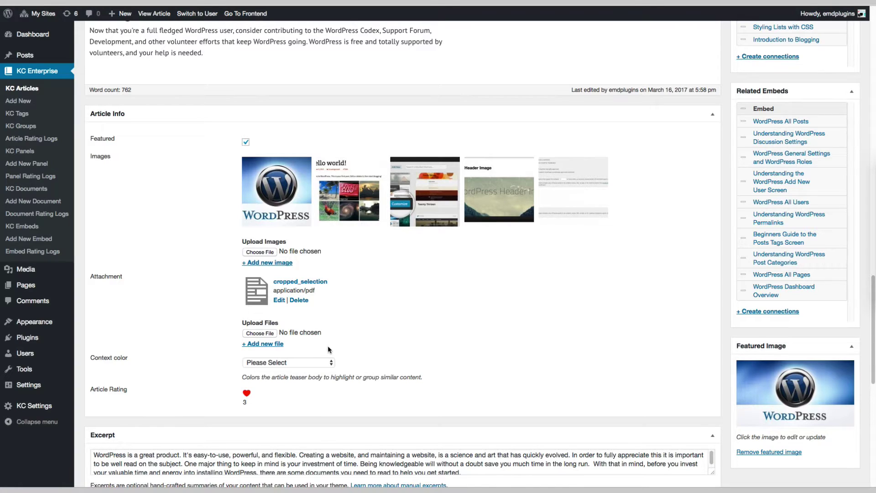
{"action": "scroll", "coordinate": [328, 349], "scroll_direction": "down", "scroll_amount": 2}
{"action": "left_click", "coordinate": [302, 307]}
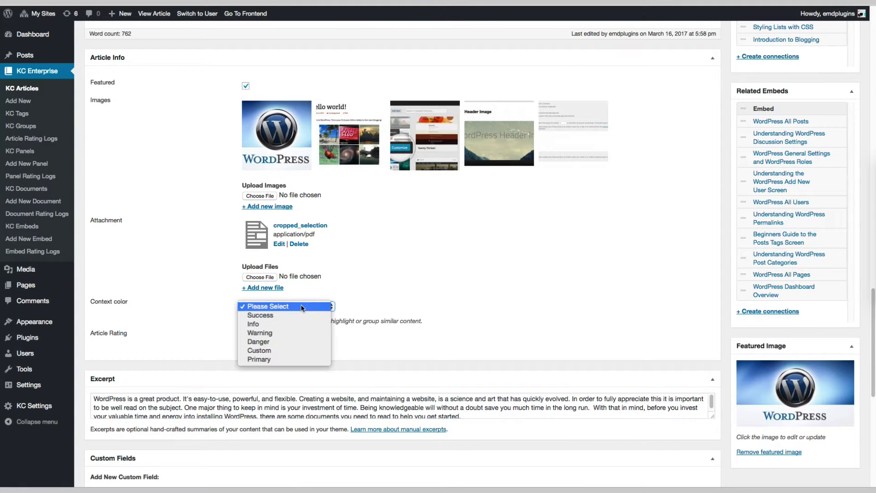
{"action": "left_click", "coordinate": [301, 307]}
{"action": "scroll", "coordinate": [301, 349], "scroll_direction": "down", "scroll_amount": 3}
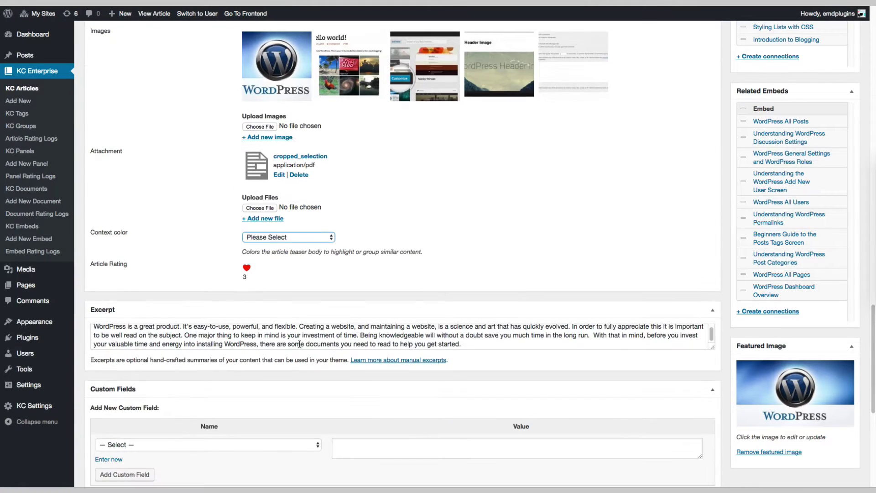
{"action": "scroll", "coordinate": [295, 342], "scroll_direction": "down", "scroll_amount": 6}
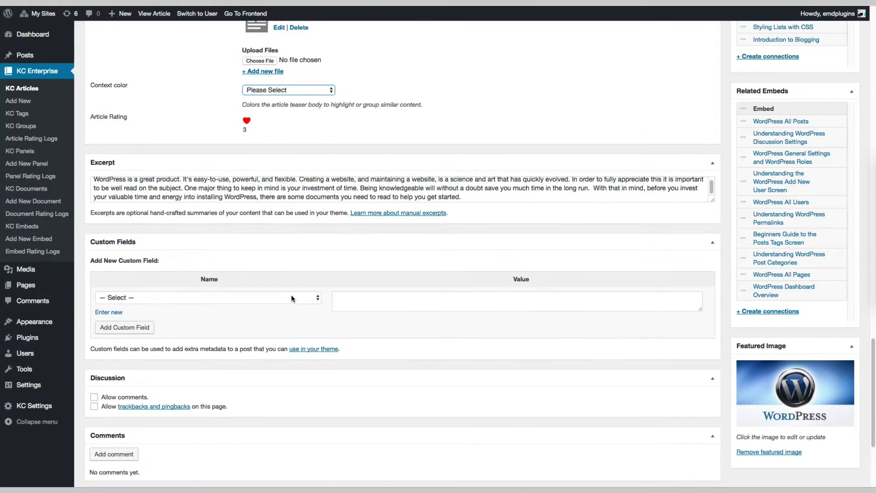
{"action": "left_click", "coordinate": [291, 297]}
{"action": "left_click", "coordinate": [194, 320]}
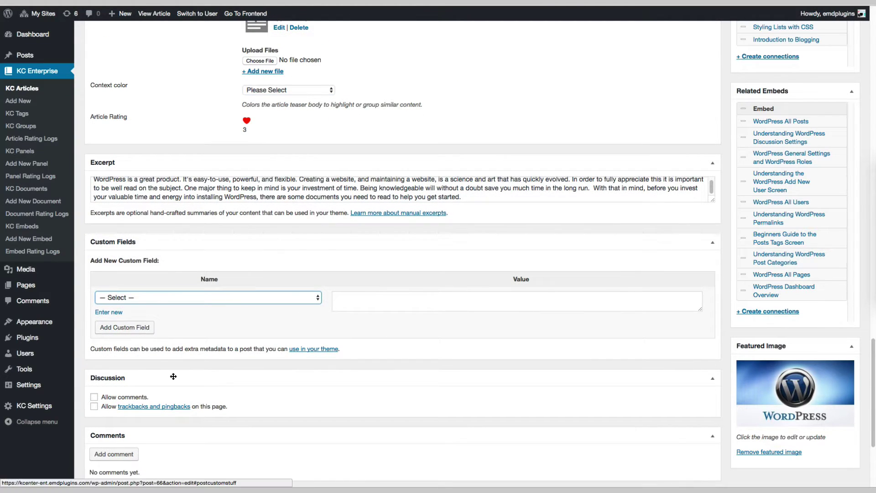
{"action": "scroll", "coordinate": [180, 375], "scroll_direction": "down", "scroll_amount": 5}
{"action": "scroll", "coordinate": [171, 402], "scroll_direction": "down", "scroll_amount": 3}
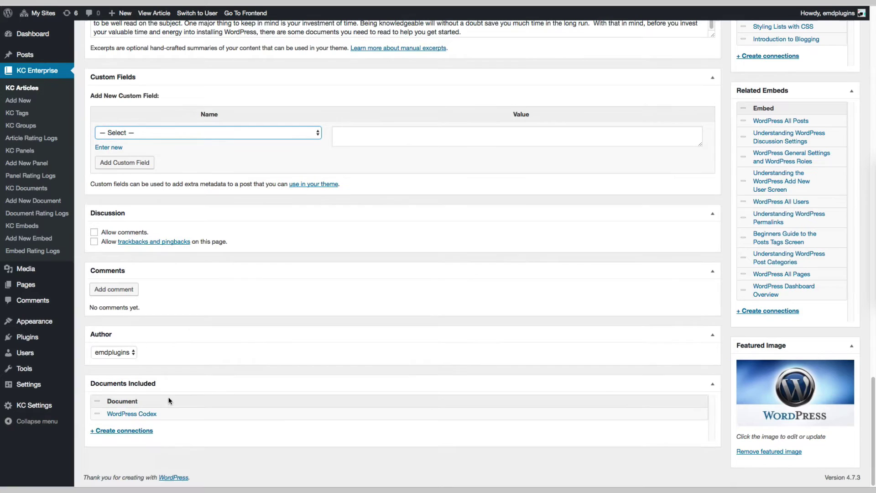
{"action": "scroll", "coordinate": [310, 355], "scroll_direction": "up", "scroll_amount": 2}
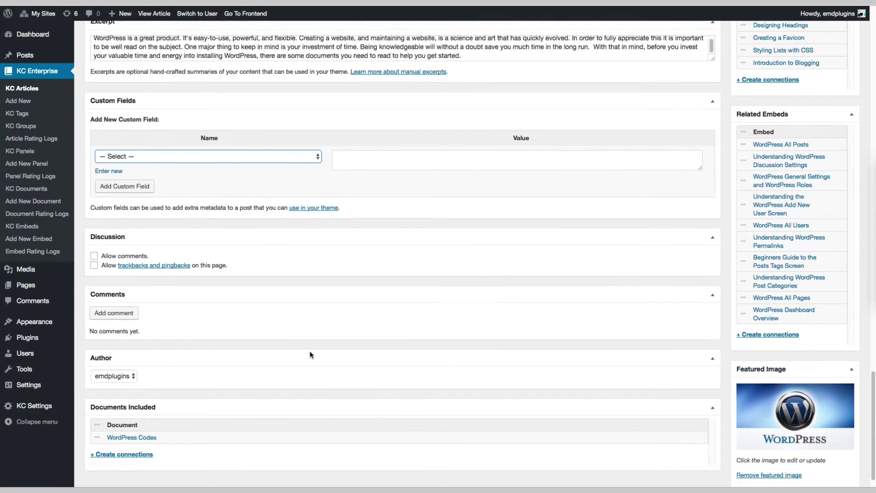
{"action": "scroll", "coordinate": [310, 354], "scroll_direction": "up", "scroll_amount": 2}
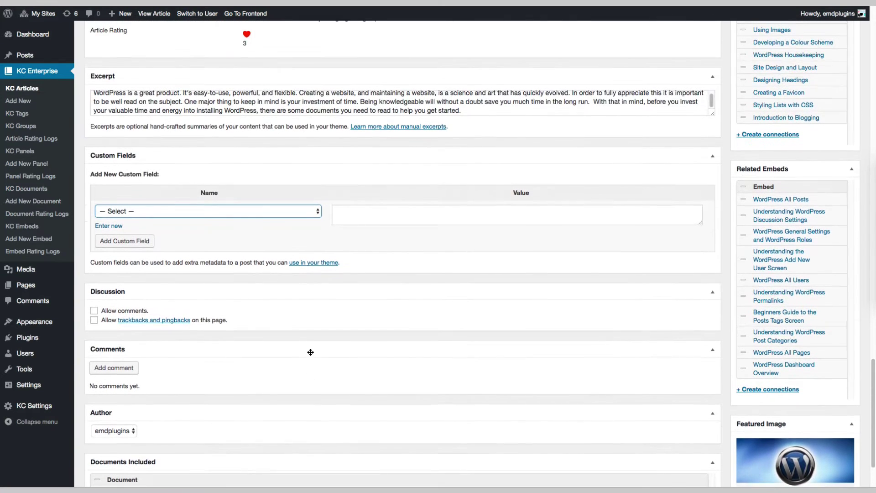
- Connect the CartoDB maps embed, First Steps With WordPress article and XHTML panel
{"action": "left_click", "coordinate": [758, 389]}
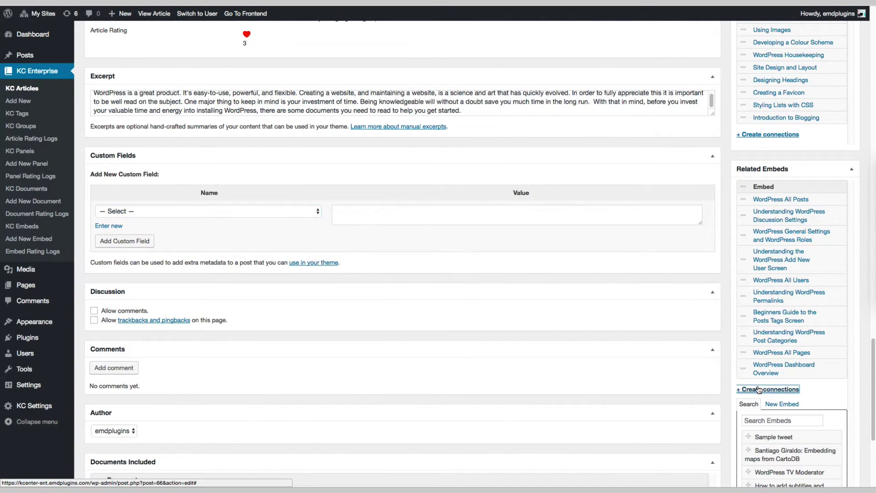
{"action": "left_click", "coordinate": [772, 455]}
{"action": "scroll", "coordinate": [674, 337], "scroll_direction": "up", "scroll_amount": 5}
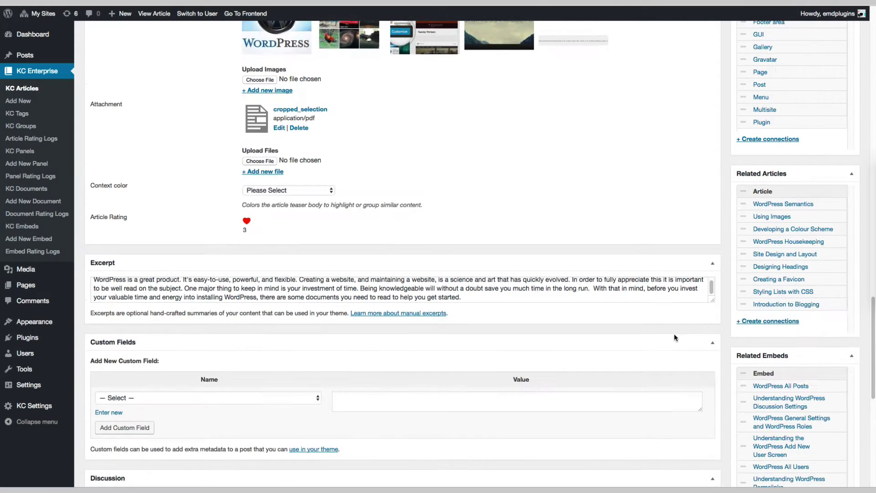
{"action": "left_click", "coordinate": [758, 348]}
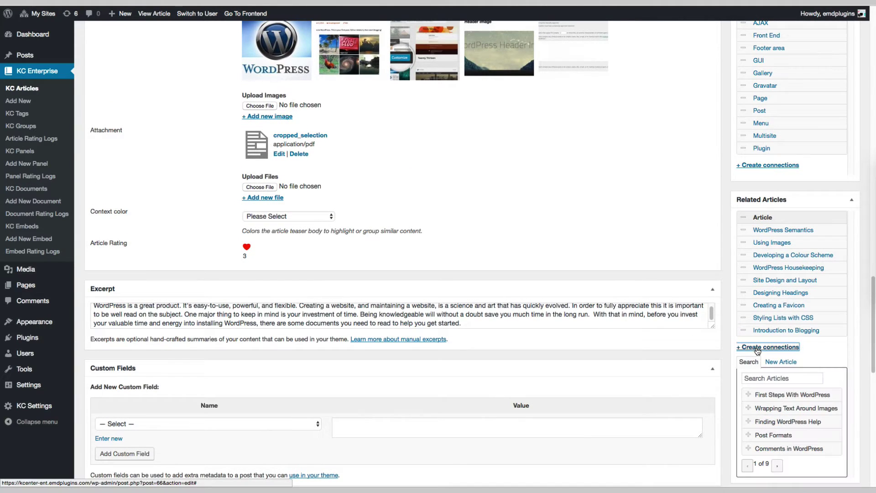
{"action": "left_click", "coordinate": [772, 395]}
{"action": "scroll", "coordinate": [642, 290], "scroll_direction": "up", "scroll_amount": 4}
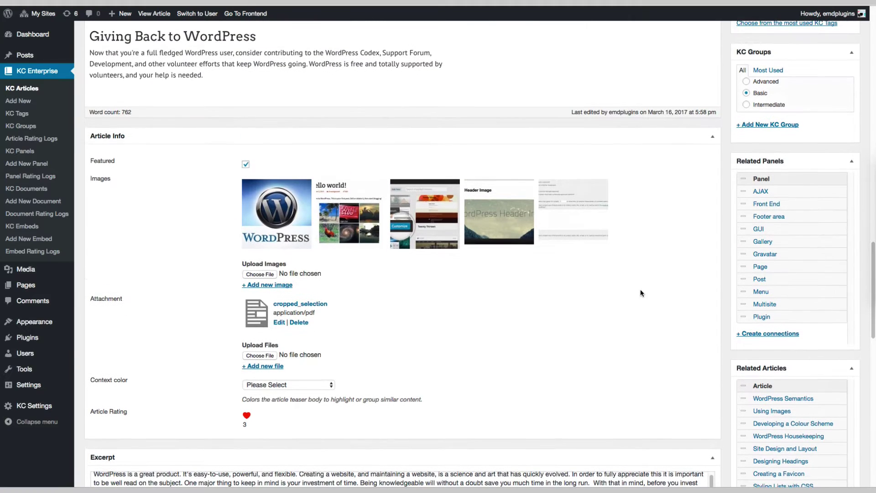
{"action": "left_click", "coordinate": [767, 334]}
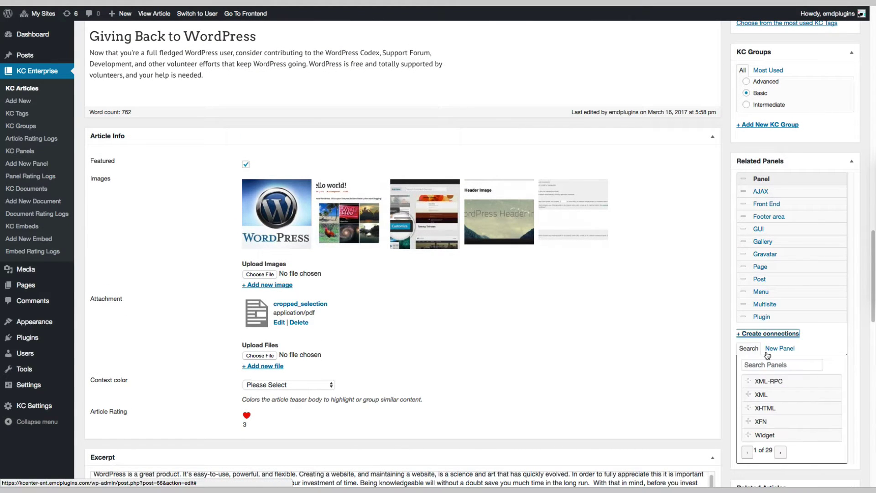
{"action": "left_click", "coordinate": [768, 396]}
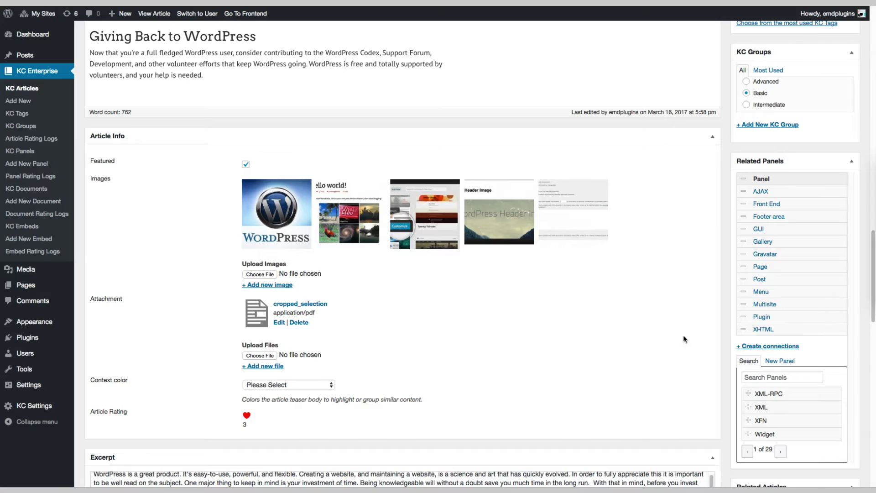
- Update the article to save its new connections
{"action": "scroll", "coordinate": [674, 331], "scroll_direction": "up", "scroll_amount": 2}
{"action": "scroll", "coordinate": [674, 331], "scroll_direction": "up", "scroll_amount": 1}
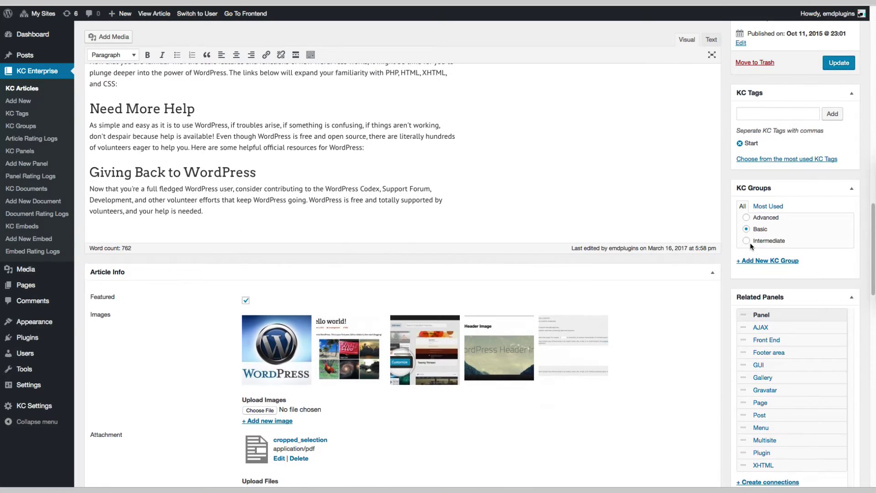
{"action": "scroll", "coordinate": [758, 195], "scroll_direction": "up", "scroll_amount": 5}
{"action": "scroll", "coordinate": [684, 188], "scroll_direction": "up", "scroll_amount": 2}
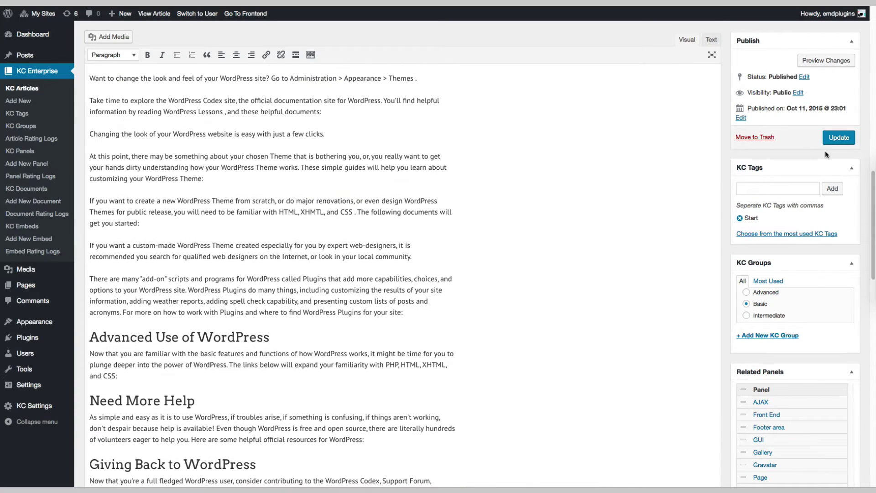
{"action": "left_click", "coordinate": [836, 139]}
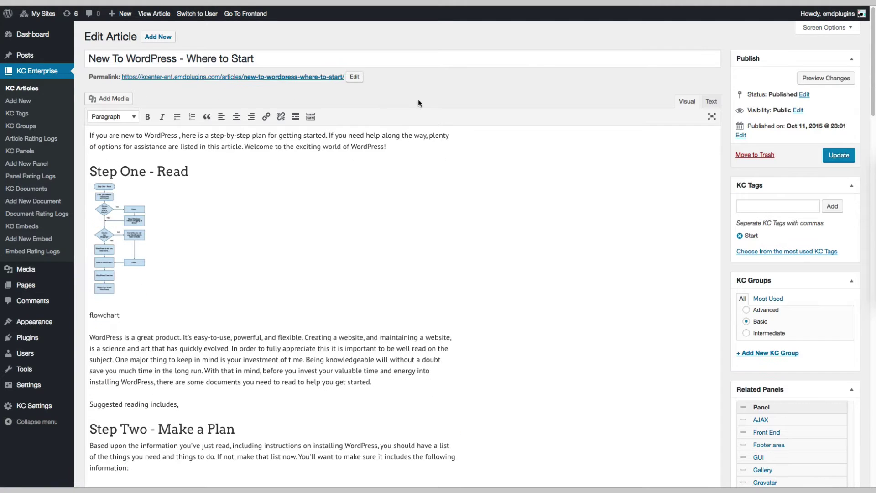
- Open the published article in a new tab and scroll down through its content
{"action": "right_click", "coordinate": [283, 78]}
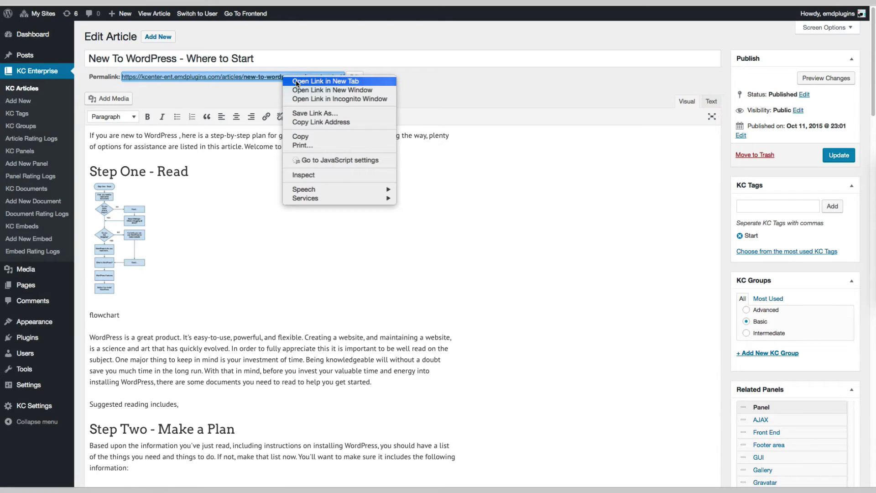
{"action": "left_click", "coordinate": [299, 82]}
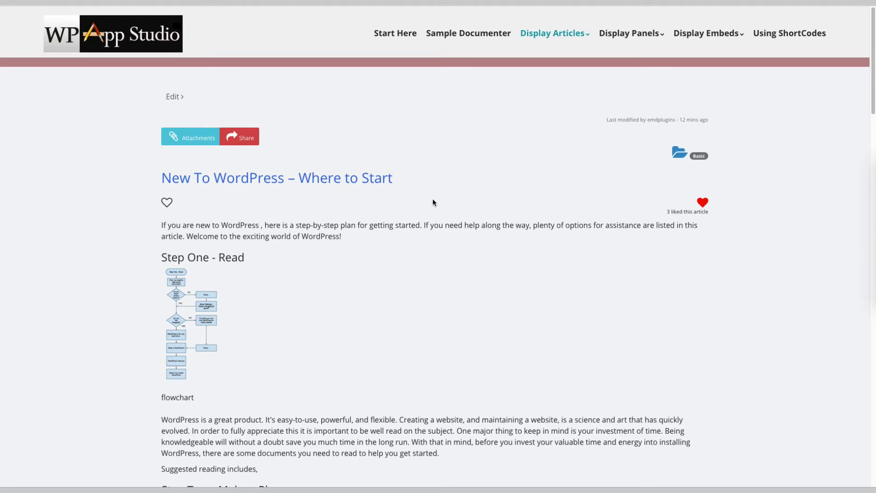
{"action": "scroll", "coordinate": [432, 213], "scroll_direction": "down", "scroll_amount": 3}
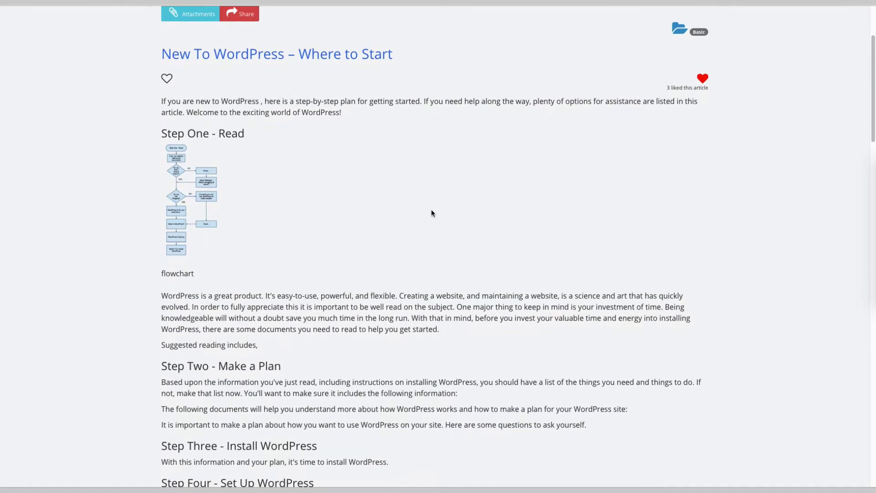
{"action": "scroll", "coordinate": [432, 213], "scroll_direction": "down", "scroll_amount": 2}
{"action": "scroll", "coordinate": [432, 213], "scroll_direction": "down", "scroll_amount": 3}
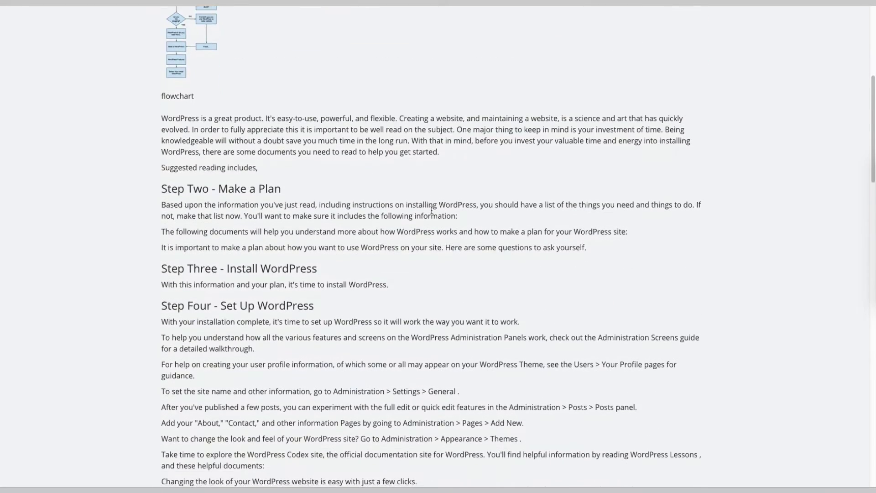
{"action": "scroll", "coordinate": [432, 211], "scroll_direction": "down", "scroll_amount": 4}
{"action": "scroll", "coordinate": [432, 210], "scroll_direction": "down", "scroll_amount": 6}
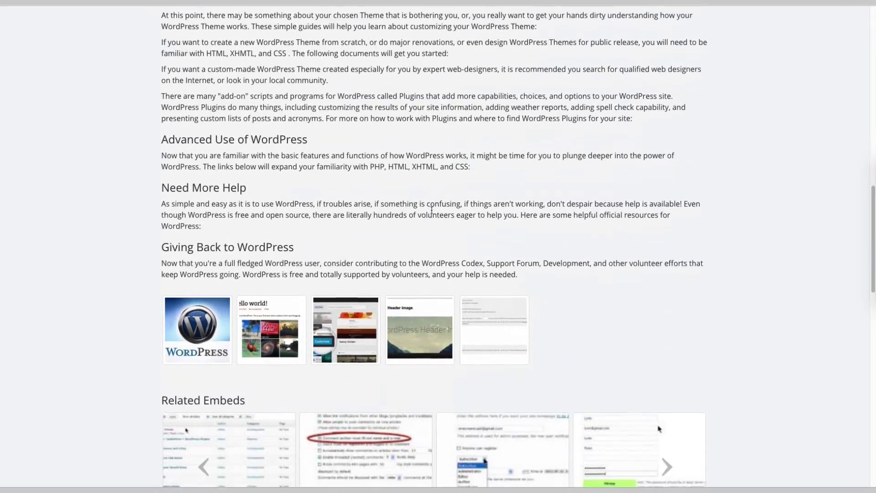
{"action": "scroll", "coordinate": [432, 210], "scroll_direction": "down", "scroll_amount": 2}
{"action": "scroll", "coordinate": [432, 210], "scroll_direction": "down", "scroll_amount": 1}
{"action": "scroll", "coordinate": [432, 210], "scroll_direction": "down", "scroll_amount": 3}
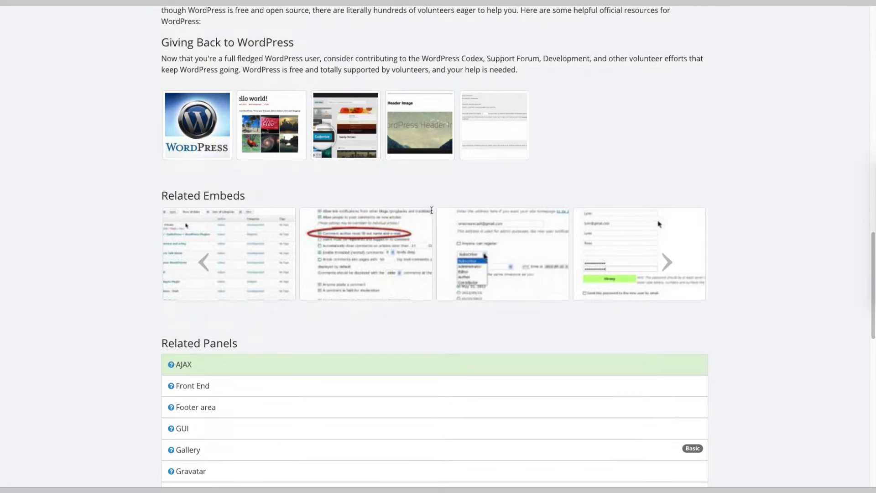
{"action": "scroll", "coordinate": [432, 214], "scroll_direction": "down", "scroll_amount": 2}
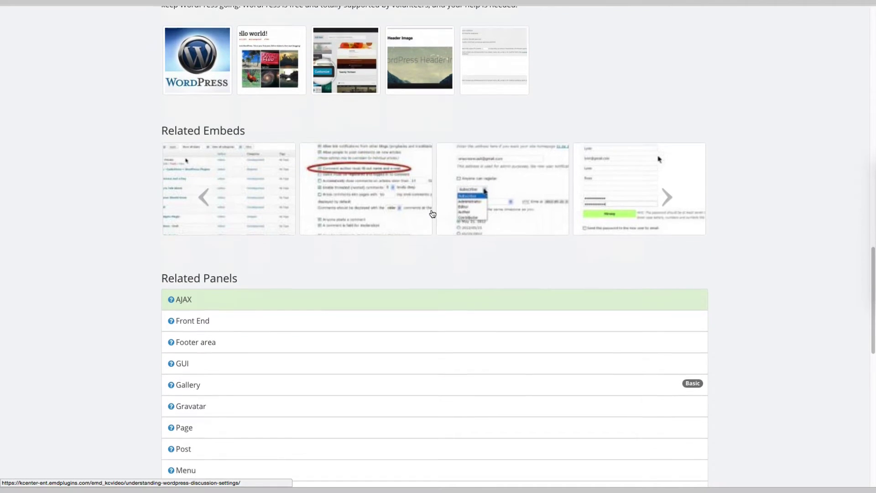
{"action": "scroll", "coordinate": [433, 213], "scroll_direction": "down", "scroll_amount": 1}
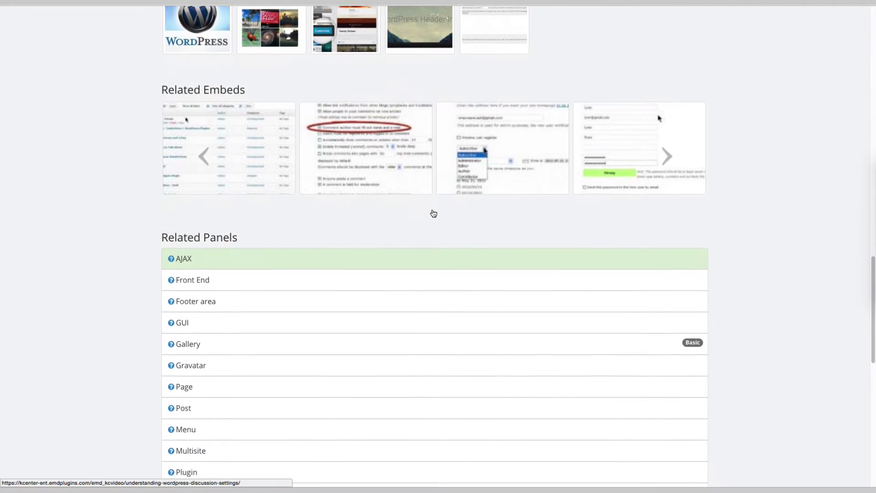
- Page through the related embeds and related articles down to Related Panels, then scroll back up
{"action": "left_click", "coordinate": [666, 158]}
{"action": "left_click", "coordinate": [666, 158]}
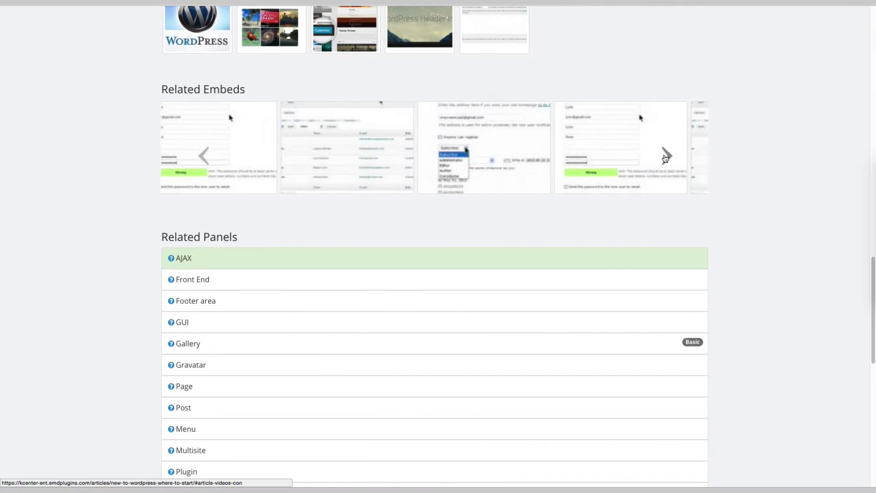
{"action": "scroll", "coordinate": [514, 333], "scroll_direction": "down", "scroll_amount": 1}
{"action": "scroll", "coordinate": [516, 332], "scroll_direction": "down", "scroll_amount": 2}
{"action": "scroll", "coordinate": [516, 329], "scroll_direction": "down", "scroll_amount": 1}
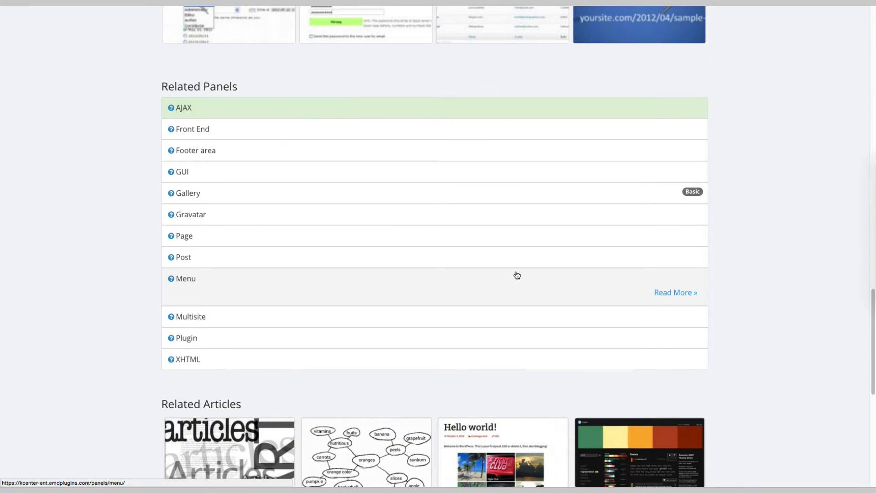
{"action": "scroll", "coordinate": [517, 275], "scroll_direction": "down", "scroll_amount": 1}
{"action": "scroll", "coordinate": [518, 276], "scroll_direction": "down", "scroll_amount": 4}
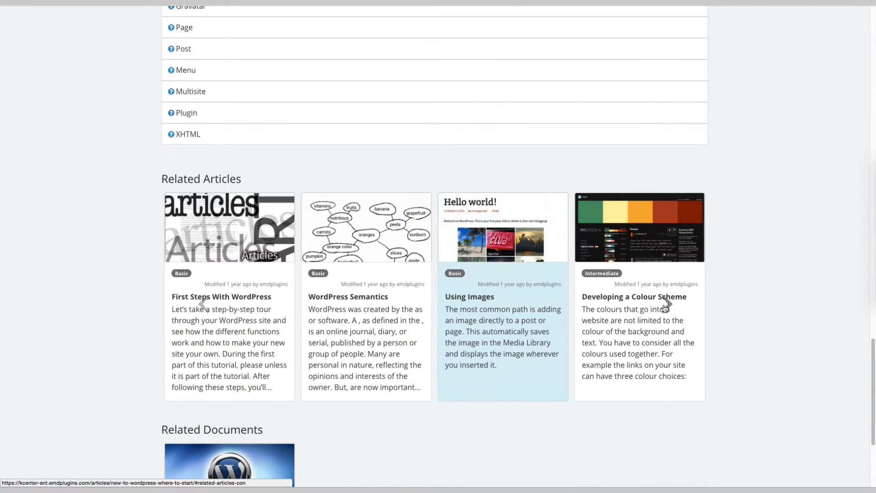
{"action": "left_click", "coordinate": [668, 304]}
{"action": "left_click", "coordinate": [668, 304]}
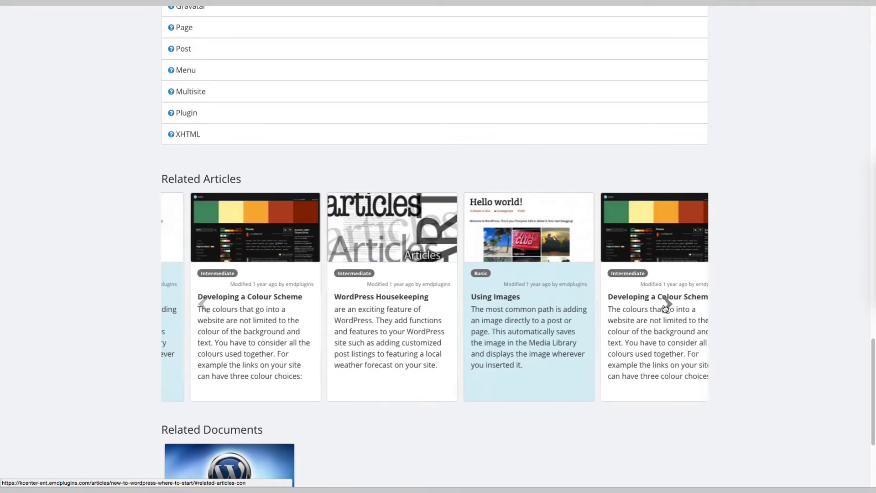
{"action": "scroll", "coordinate": [576, 431], "scroll_direction": "down", "scroll_amount": 2}
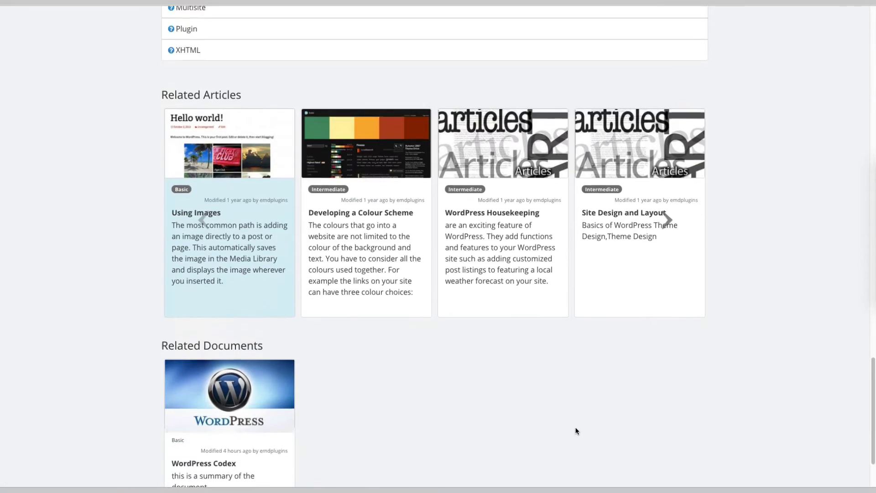
{"action": "scroll", "coordinate": [576, 430], "scroll_direction": "down", "scroll_amount": 2}
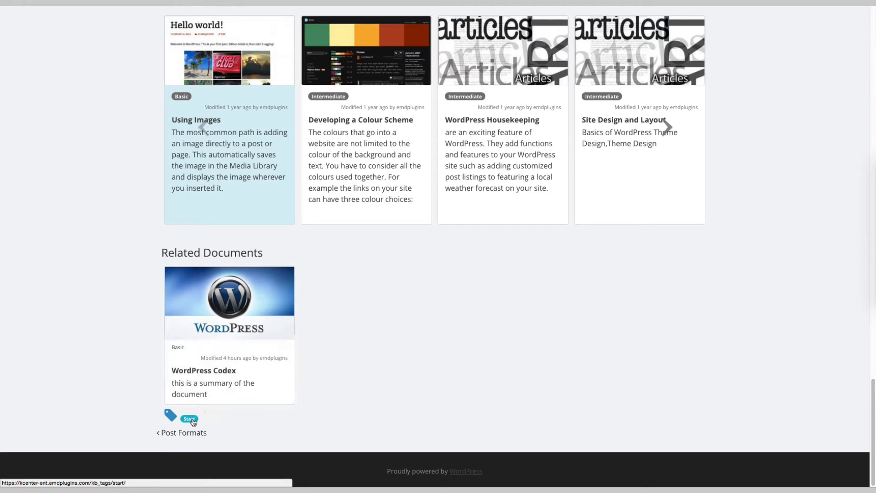
{"action": "scroll", "coordinate": [360, 363], "scroll_direction": "up", "scroll_amount": 10}
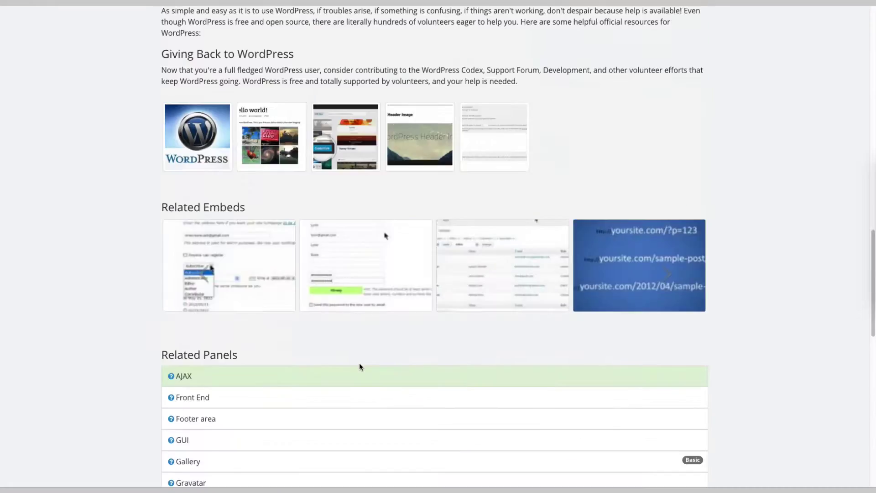
{"action": "scroll", "coordinate": [360, 363], "scroll_direction": "up", "scroll_amount": 8}
{"action": "scroll", "coordinate": [360, 363], "scroll_direction": "up", "scroll_amount": 8}
- View the article's attachments and share options, closing each afterwards
{"action": "scroll", "coordinate": [360, 362], "scroll_direction": "up", "scroll_amount": 4}
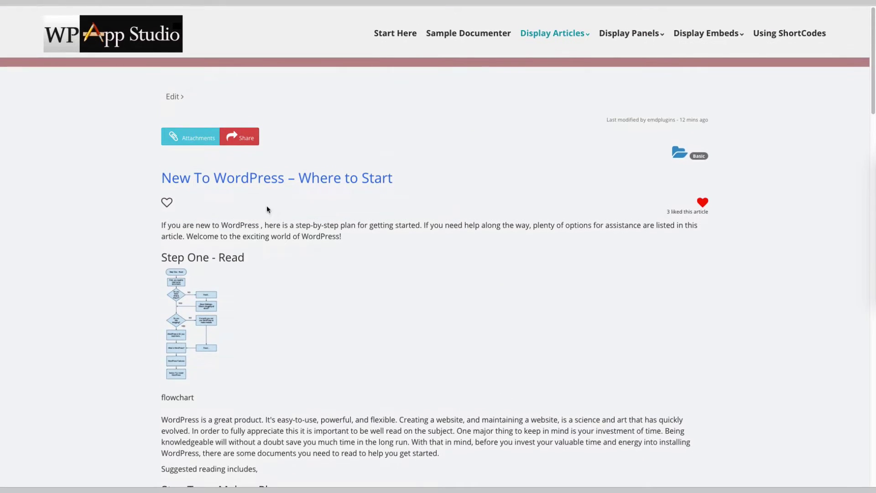
{"action": "left_click", "coordinate": [195, 142]}
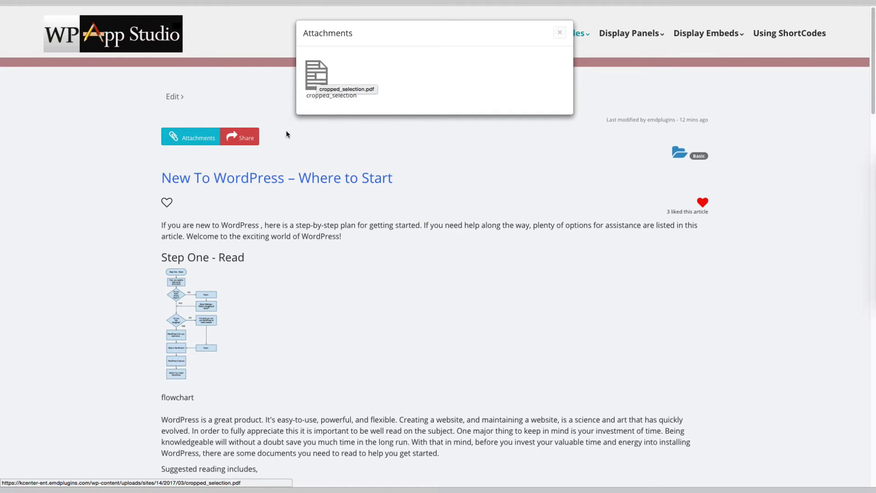
{"action": "left_click", "coordinate": [560, 33]}
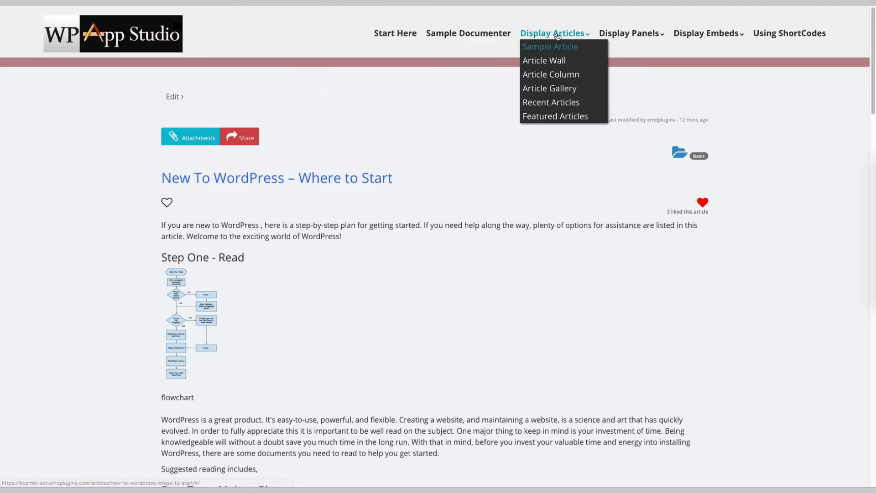
{"action": "left_click", "coordinate": [250, 138]}
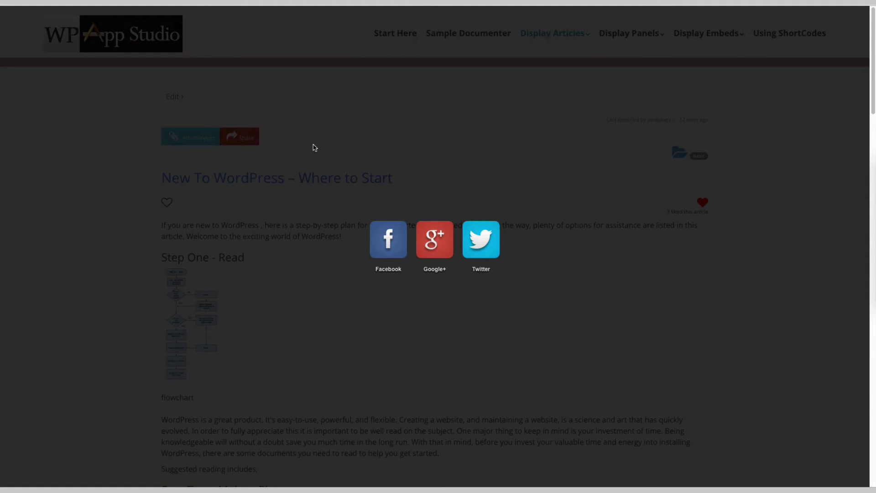
{"action": "left_click", "coordinate": [314, 147]}
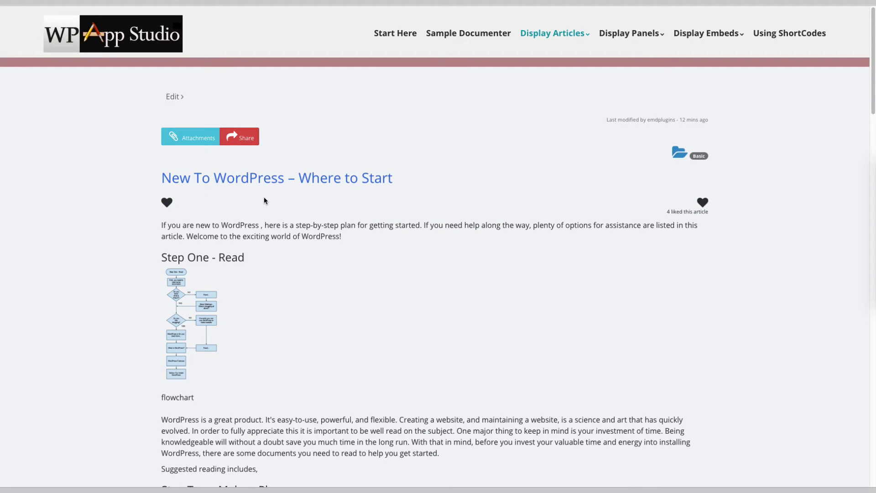
- Scroll down the article to the Related Embeds gallery
{"action": "scroll", "coordinate": [264, 201], "scroll_direction": "down", "scroll_amount": 3}
{"action": "scroll", "coordinate": [264, 201], "scroll_direction": "down", "scroll_amount": 2}
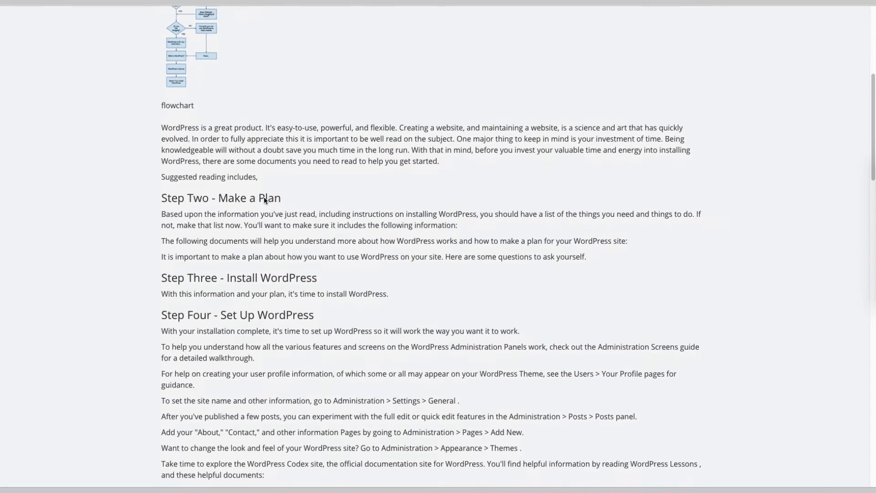
{"action": "scroll", "coordinate": [264, 200], "scroll_direction": "down", "scroll_amount": 2}
{"action": "scroll", "coordinate": [264, 200], "scroll_direction": "down", "scroll_amount": 2}
{"action": "scroll", "coordinate": [264, 199], "scroll_direction": "down", "scroll_amount": 3}
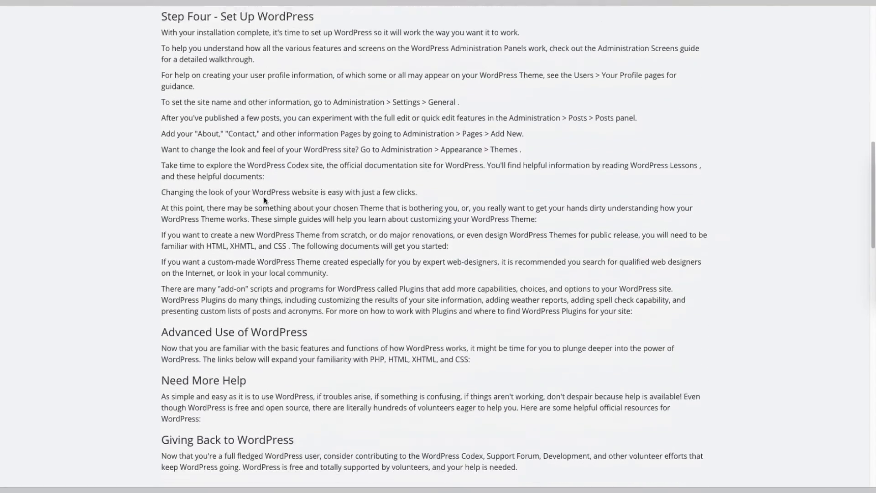
{"action": "scroll", "coordinate": [264, 198], "scroll_direction": "down", "scroll_amount": 3}
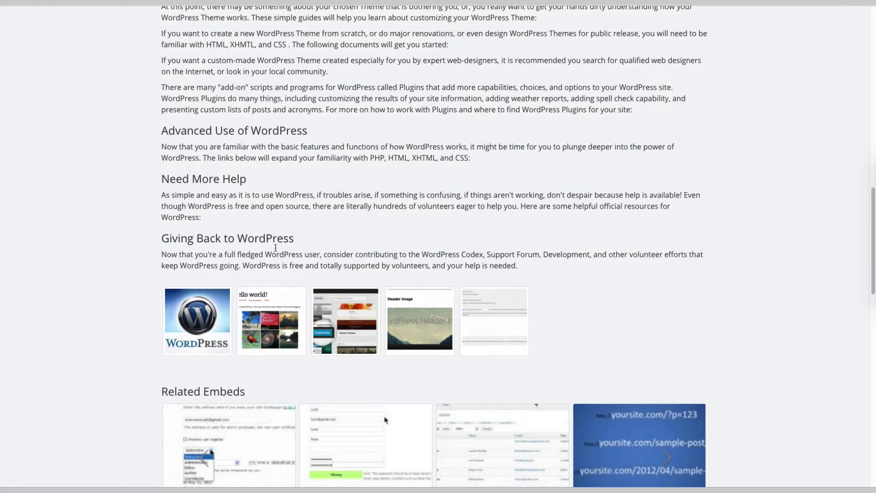
- Open the gallery viewer, show the Themes and Header Image screenshots, and try full screen
{"action": "left_click", "coordinate": [274, 319]}
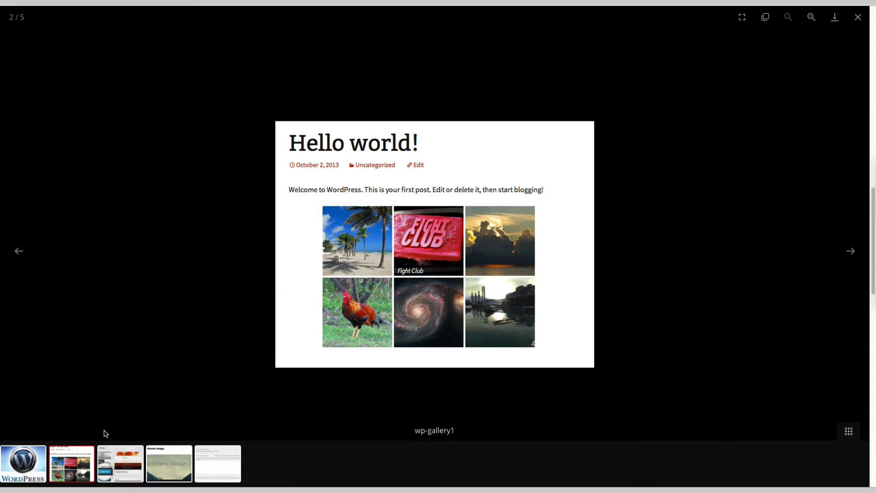
{"action": "left_click", "coordinate": [122, 459]}
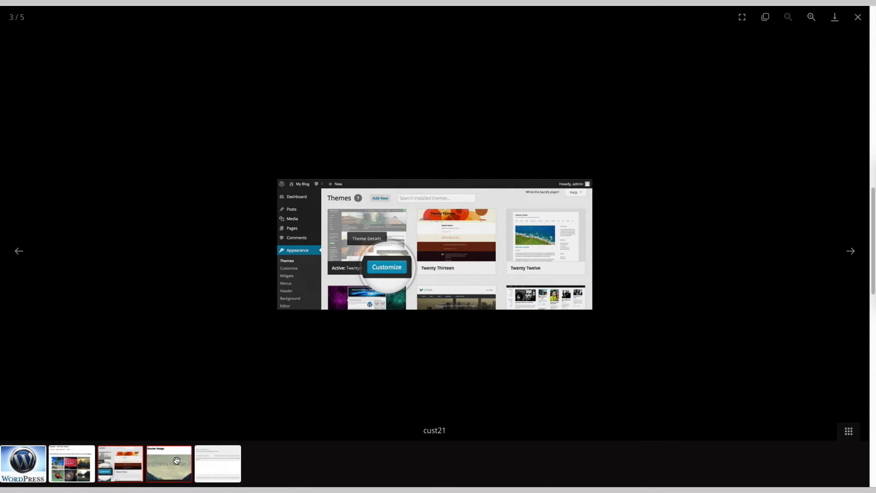
{"action": "left_click", "coordinate": [177, 460]}
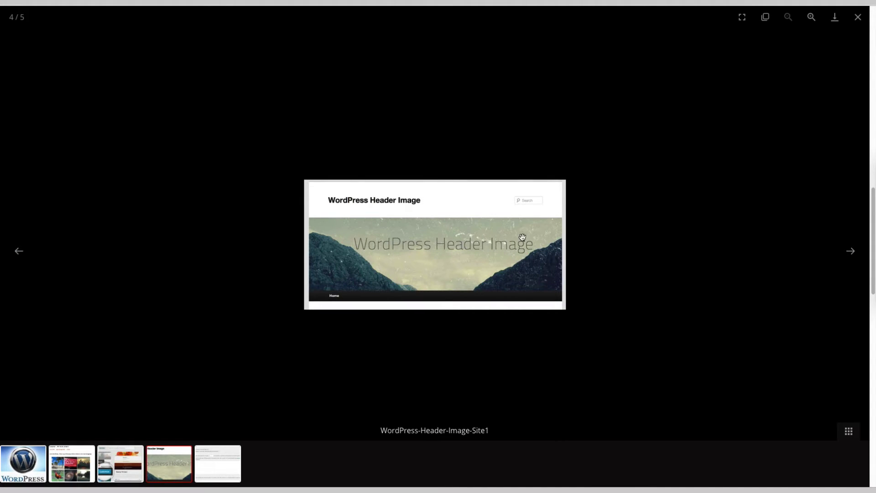
{"action": "left_click", "coordinate": [744, 18]}
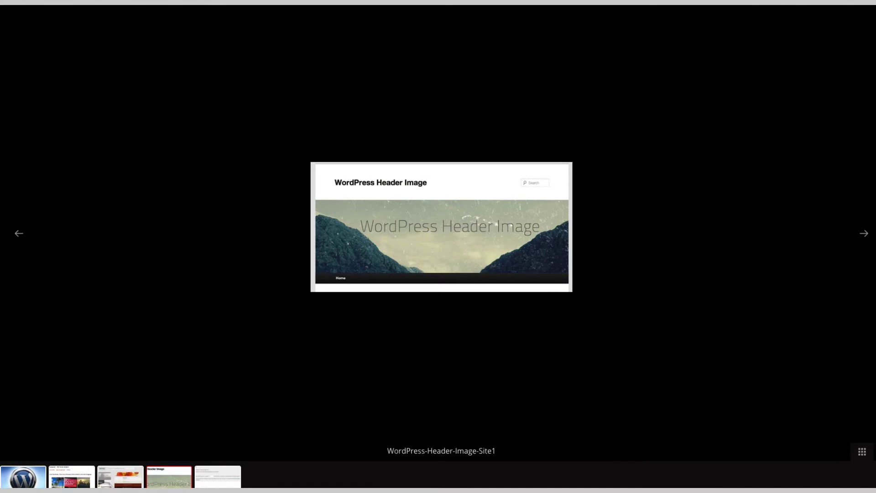
{"action": "key", "text": "Escape"}
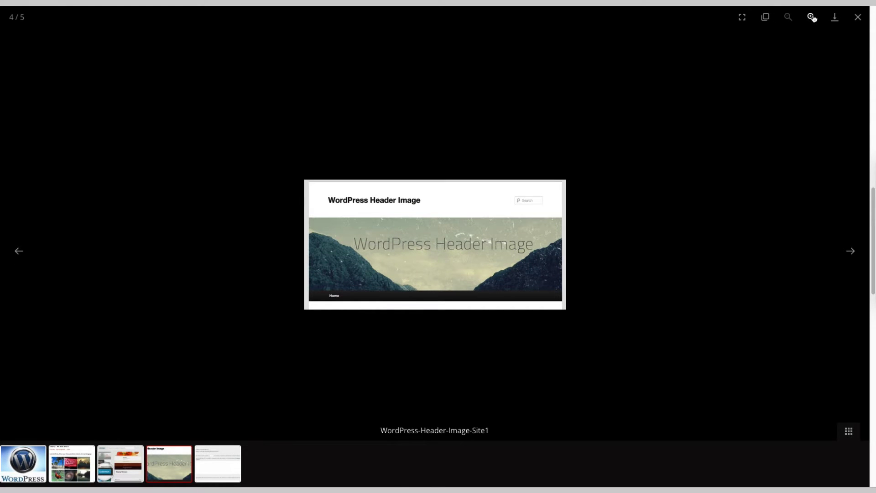
- Zoom the header image in and back out, advance to the last image, hide thumbnails and close
{"action": "left_click", "coordinate": [811, 17]}
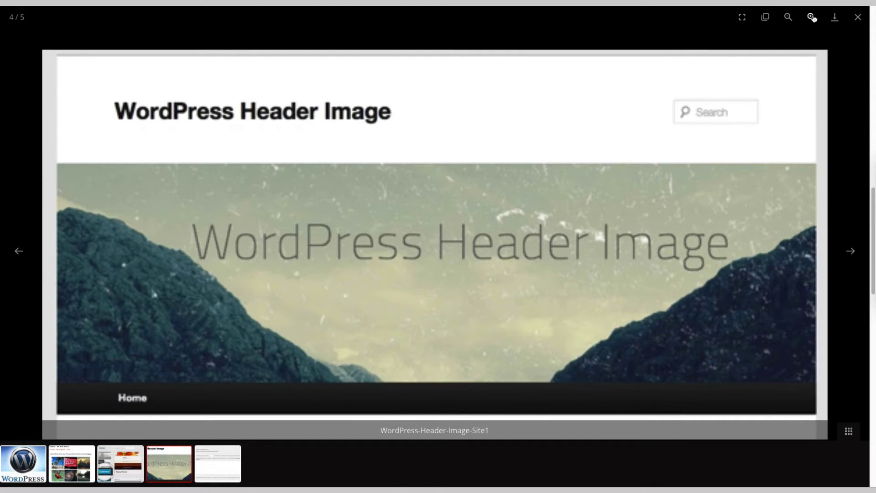
{"action": "left_click", "coordinate": [788, 17]}
{"action": "left_click", "coordinate": [788, 17]}
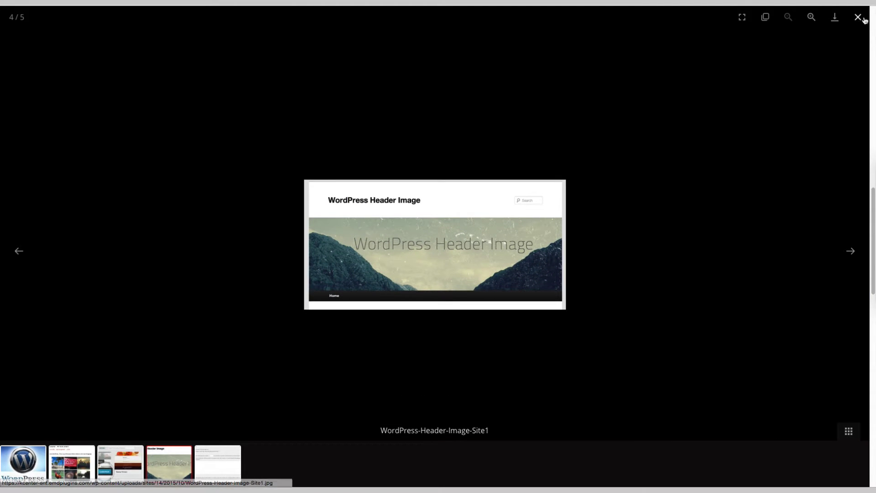
{"action": "left_click", "coordinate": [853, 252]}
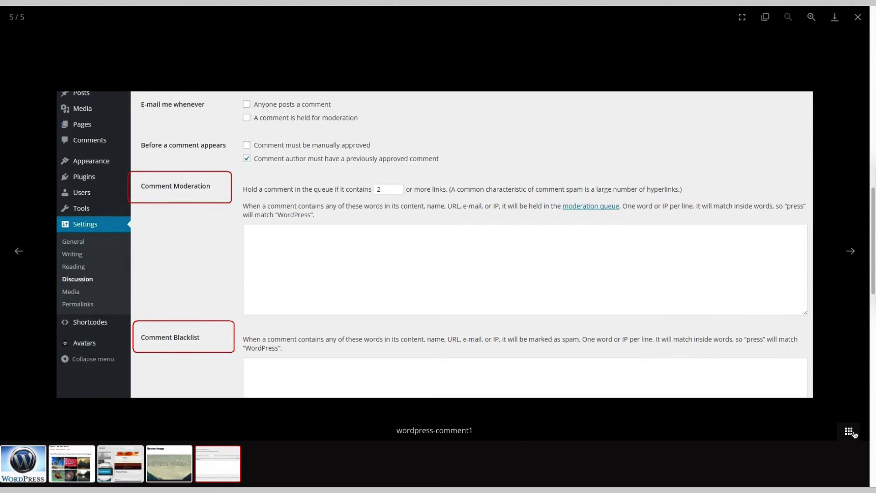
{"action": "left_click", "coordinate": [850, 432]}
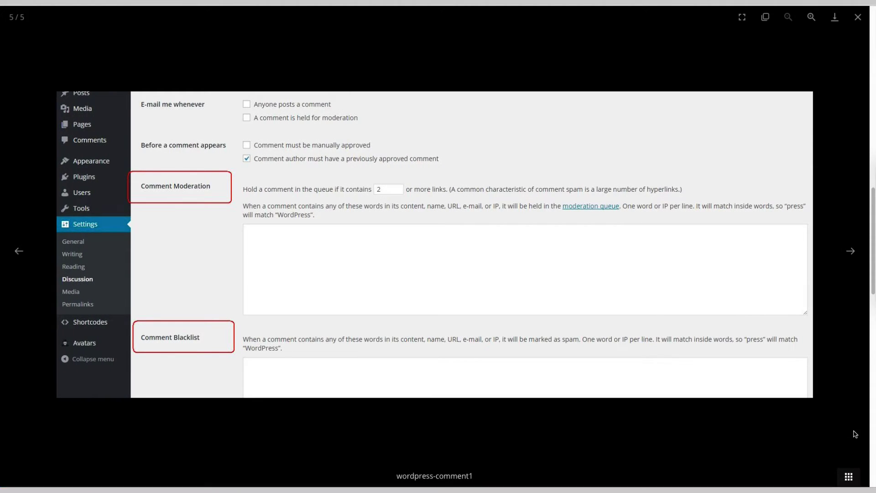
{"action": "left_click", "coordinate": [858, 18]}
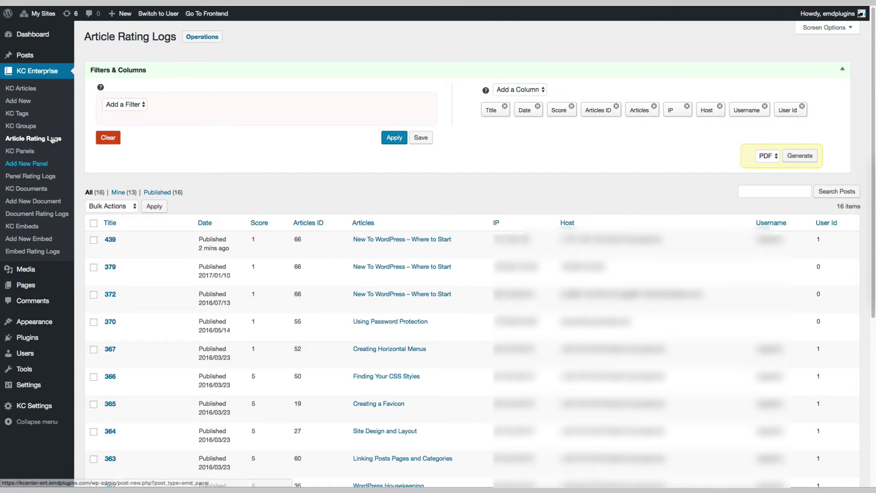
- Check rating log filter fields and keep Star mode, Both raters, and Cookie and IP logging
{"action": "left_click", "coordinate": [121, 104]}
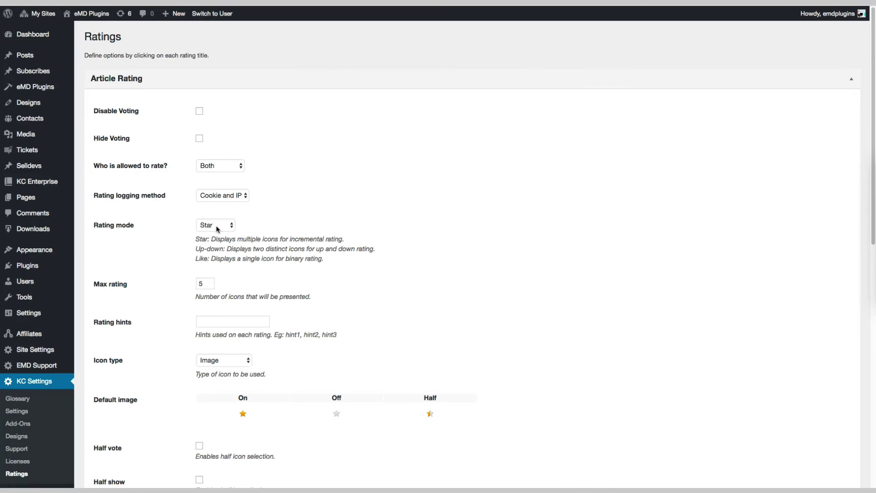
{"action": "left_click", "coordinate": [217, 227]}
{"action": "left_click", "coordinate": [216, 226]}
{"action": "left_click", "coordinate": [225, 170]}
{"action": "left_click", "coordinate": [224, 166]}
{"action": "left_click", "coordinate": [219, 195]}
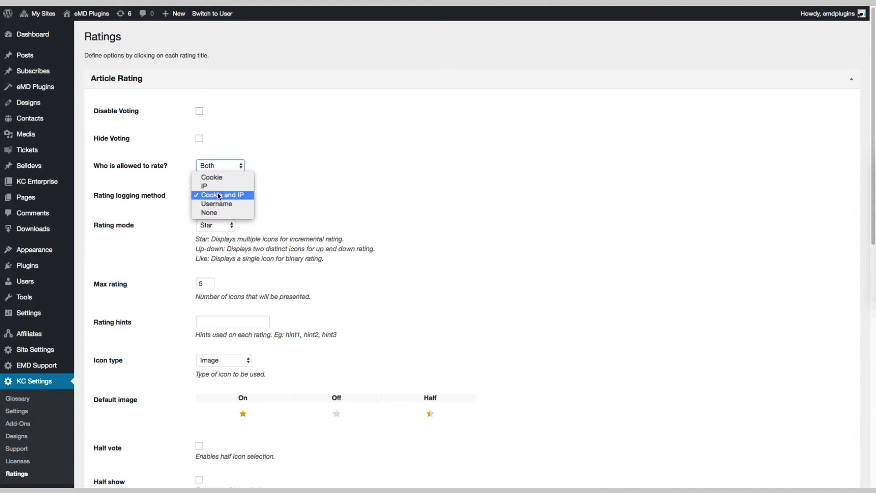
{"action": "left_click", "coordinate": [219, 196]}
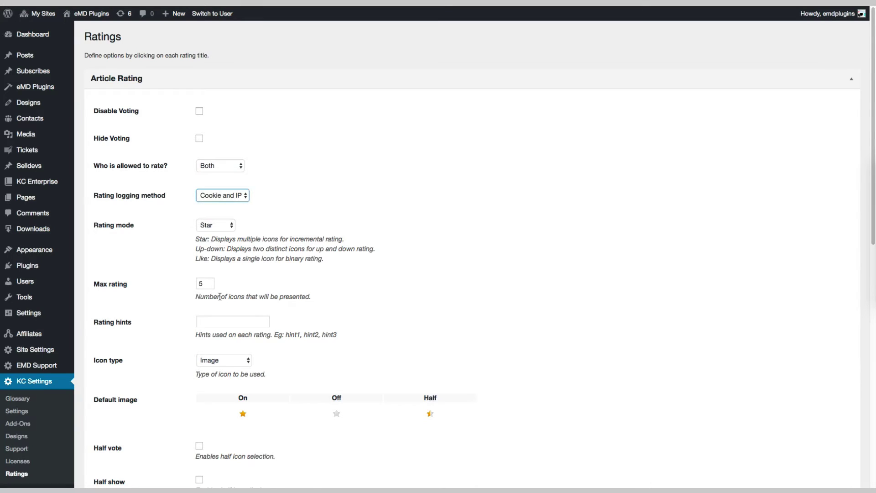
{"action": "scroll", "coordinate": [220, 297], "scroll_direction": "down", "scroll_amount": 4}
{"action": "scroll", "coordinate": [220, 294], "scroll_direction": "down", "scroll_amount": 5}
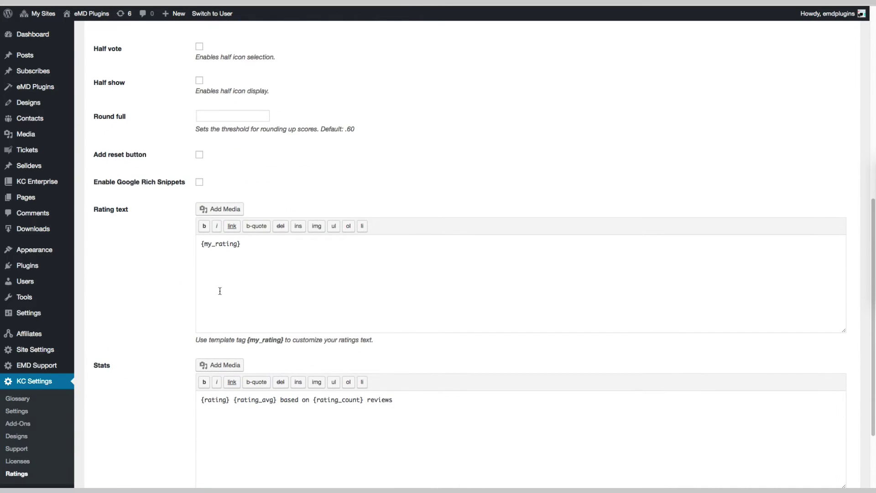
{"action": "scroll", "coordinate": [218, 301], "scroll_direction": "down", "scroll_amount": 2}
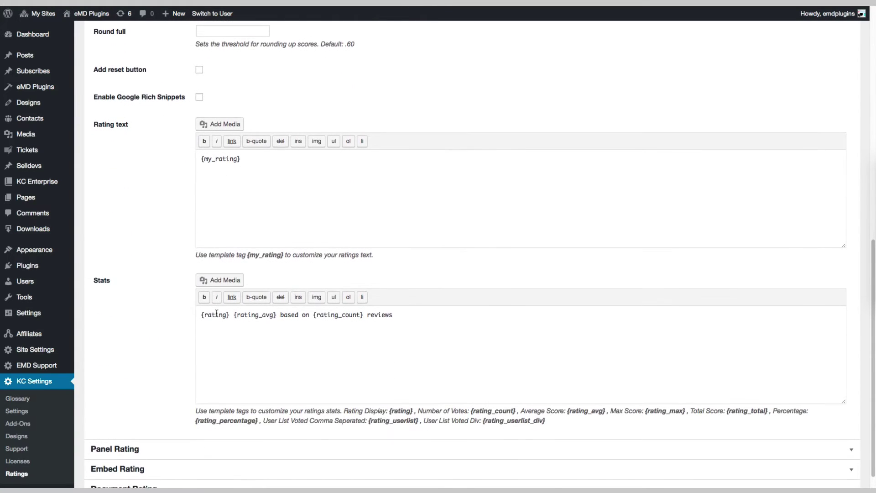
{"action": "scroll", "coordinate": [216, 314], "scroll_direction": "down", "scroll_amount": 1}
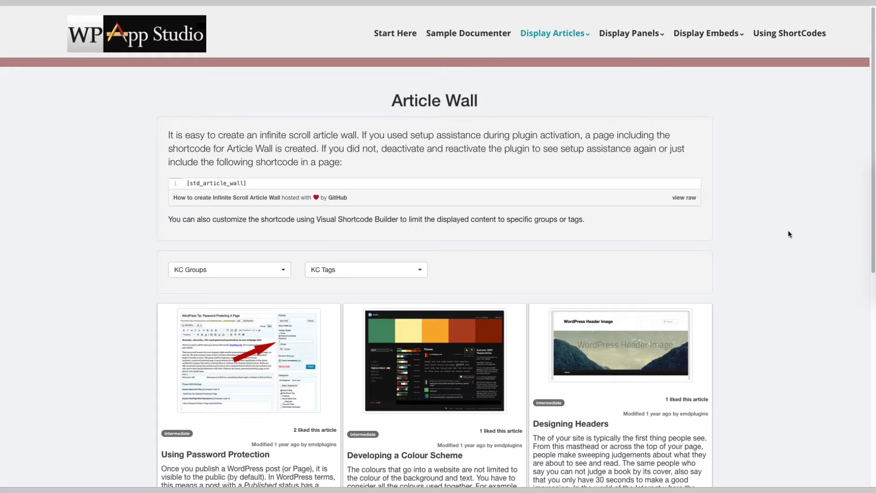
- Scroll down the Article Wall and back up to its filters
{"action": "scroll", "coordinate": [789, 235], "scroll_direction": "down", "scroll_amount": 2}
{"action": "scroll", "coordinate": [789, 234], "scroll_direction": "down", "scroll_amount": 3}
{"action": "scroll", "coordinate": [789, 234], "scroll_direction": "down", "scroll_amount": 5}
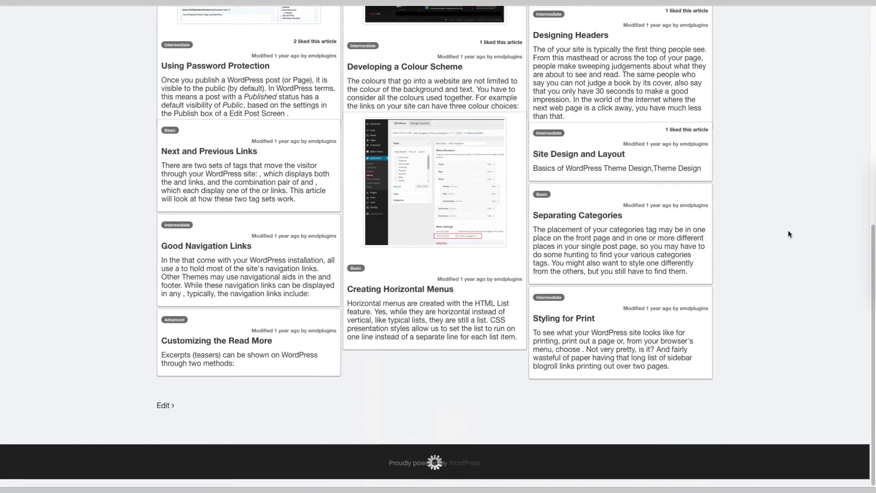
{"action": "scroll", "coordinate": [788, 234], "scroll_direction": "down", "scroll_amount": 1}
{"action": "scroll", "coordinate": [788, 234], "scroll_direction": "down", "scroll_amount": 3}
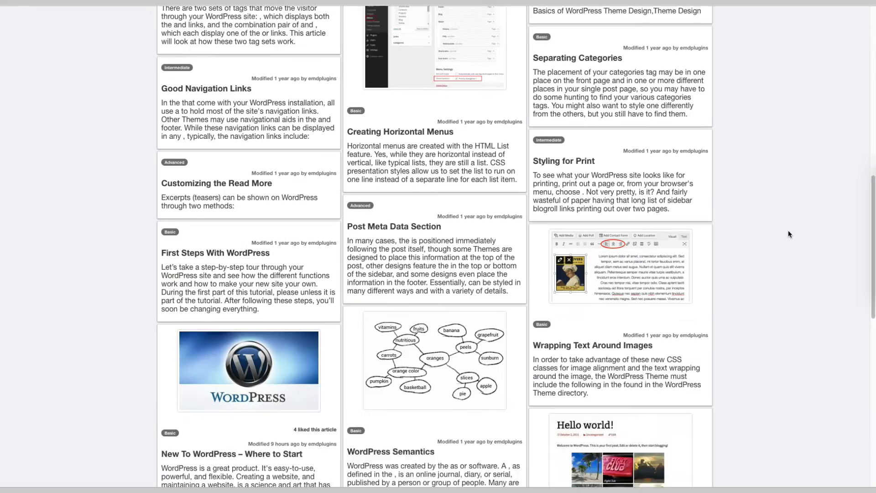
{"action": "scroll", "coordinate": [788, 234], "scroll_direction": "down", "scroll_amount": 4}
{"action": "scroll", "coordinate": [788, 234], "scroll_direction": "down", "scroll_amount": 10}
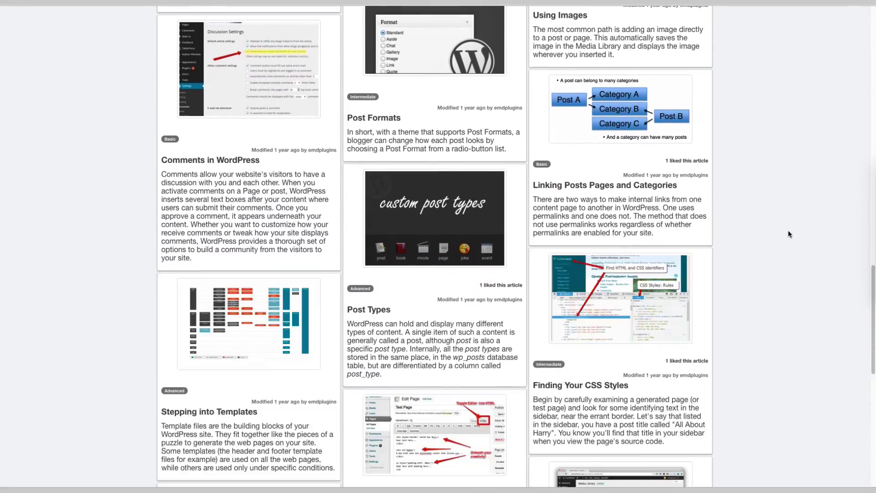
{"action": "scroll", "coordinate": [789, 235], "scroll_direction": "down", "scroll_amount": 3}
{"action": "scroll", "coordinate": [789, 234], "scroll_direction": "down", "scroll_amount": 2}
{"action": "scroll", "coordinate": [788, 234], "scroll_direction": "up", "scroll_amount": 1}
{"action": "scroll", "coordinate": [789, 235], "scroll_direction": "up", "scroll_amount": 7}
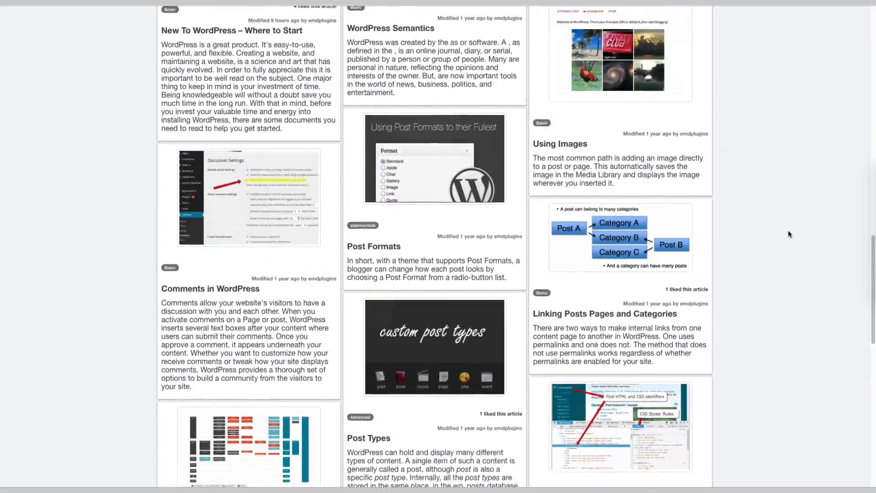
{"action": "scroll", "coordinate": [788, 235], "scroll_direction": "up", "scroll_amount": 7}
{"action": "scroll", "coordinate": [789, 234], "scroll_direction": "up", "scroll_amount": 6}
{"action": "scroll", "coordinate": [788, 234], "scroll_direction": "up", "scroll_amount": 6}
{"action": "scroll", "coordinate": [788, 234], "scroll_direction": "up", "scroll_amount": 3}
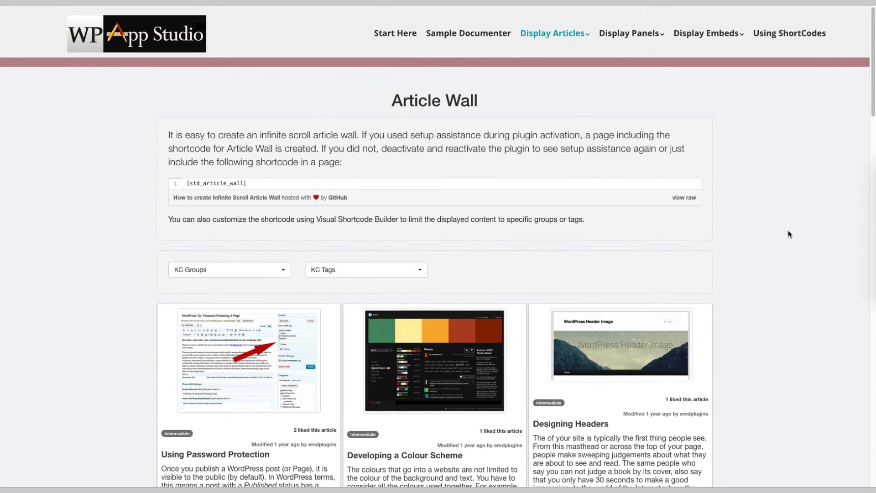
- Filter the wall to Basic and Intermediate groups and browse the KC Tags list without choosing
{"action": "left_click", "coordinate": [222, 274]}
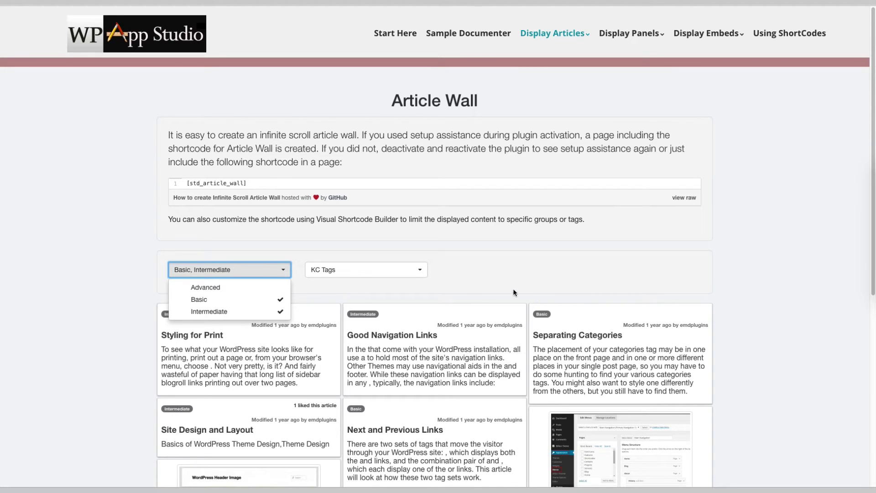
{"action": "left_click", "coordinate": [397, 275]}
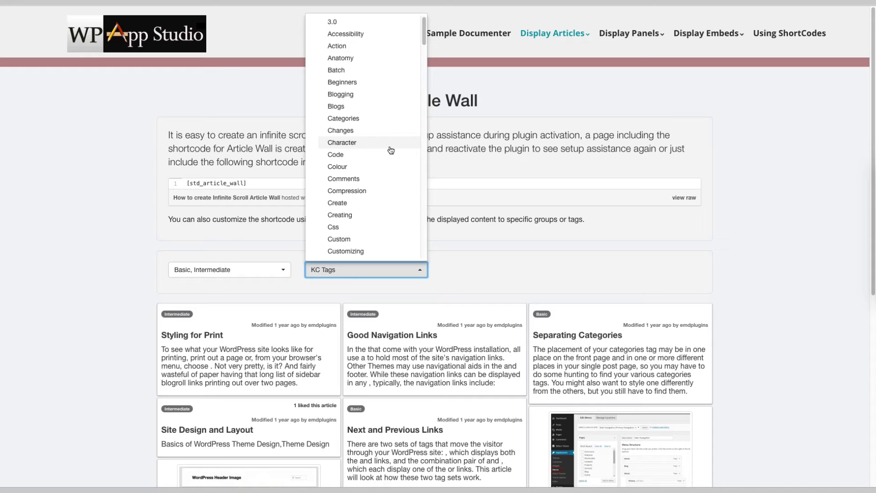
{"action": "left_click", "coordinate": [470, 254]}
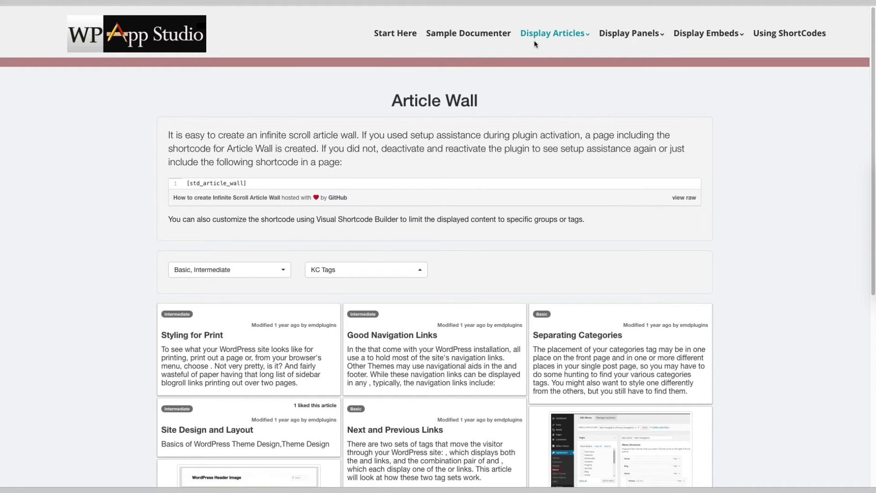
{"action": "mouse_move", "coordinate": [554, 33]}
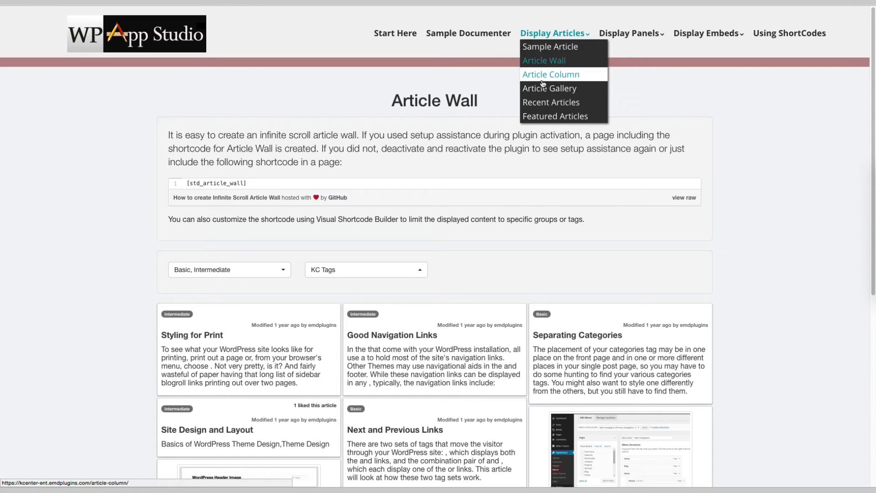
- Switch to the Article Column view and scroll through its articles and sidebar widgets
{"action": "left_click", "coordinate": [543, 76]}
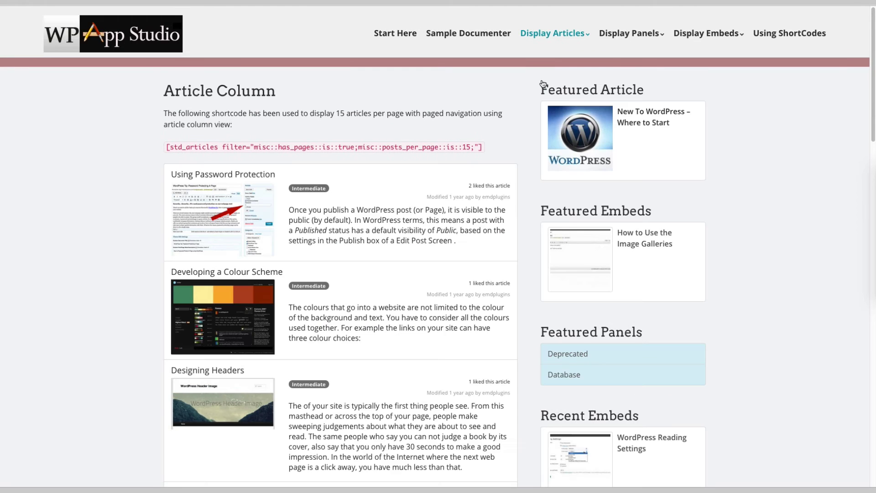
{"action": "scroll", "coordinate": [466, 248], "scroll_direction": "down", "scroll_amount": 1}
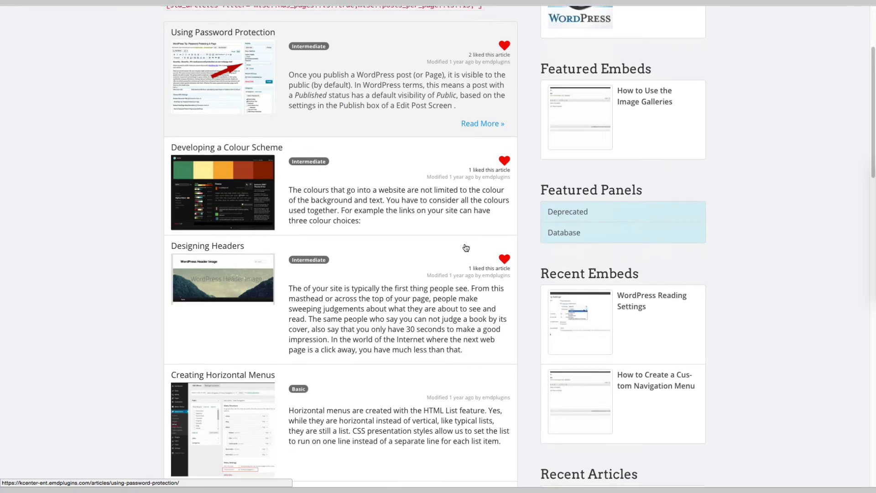
{"action": "scroll", "coordinate": [470, 214], "scroll_direction": "down", "scroll_amount": 1}
{"action": "scroll", "coordinate": [473, 184], "scroll_direction": "down", "scroll_amount": 2}
{"action": "scroll", "coordinate": [473, 183], "scroll_direction": "down", "scroll_amount": 5}
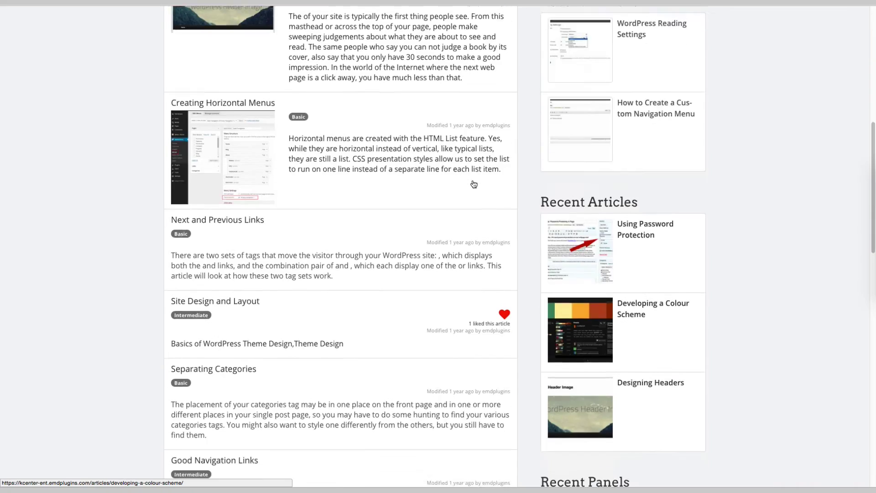
{"action": "scroll", "coordinate": [474, 184], "scroll_direction": "down", "scroll_amount": 1}
{"action": "scroll", "coordinate": [473, 184], "scroll_direction": "down", "scroll_amount": 3}
{"action": "scroll", "coordinate": [472, 184], "scroll_direction": "up", "scroll_amount": 5}
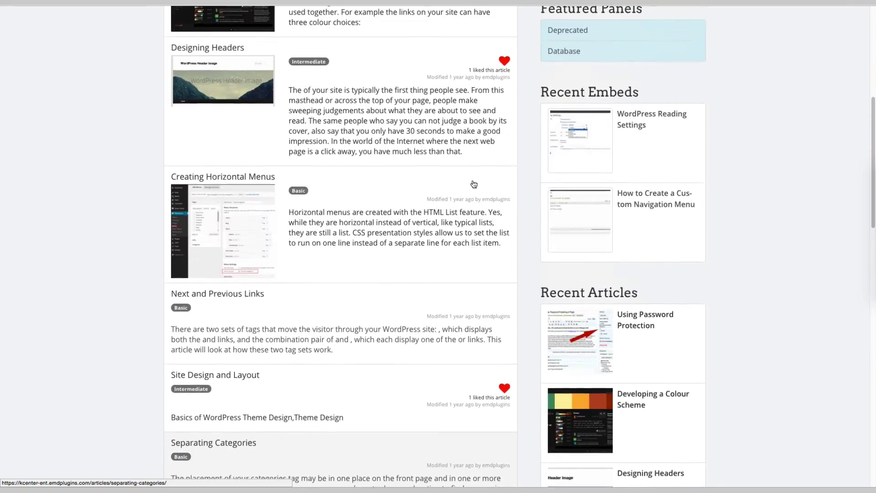
{"action": "scroll", "coordinate": [457, 192], "scroll_direction": "up", "scroll_amount": 2}
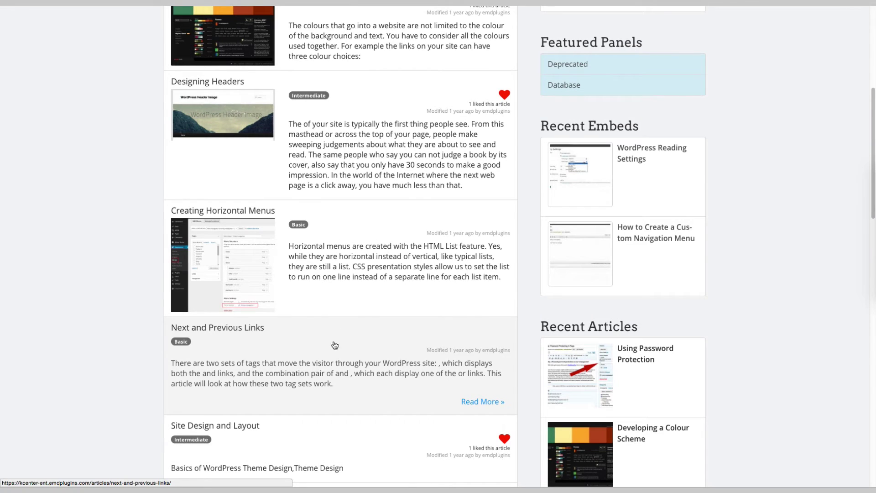
{"action": "scroll", "coordinate": [371, 293], "scroll_direction": "up", "scroll_amount": 6}
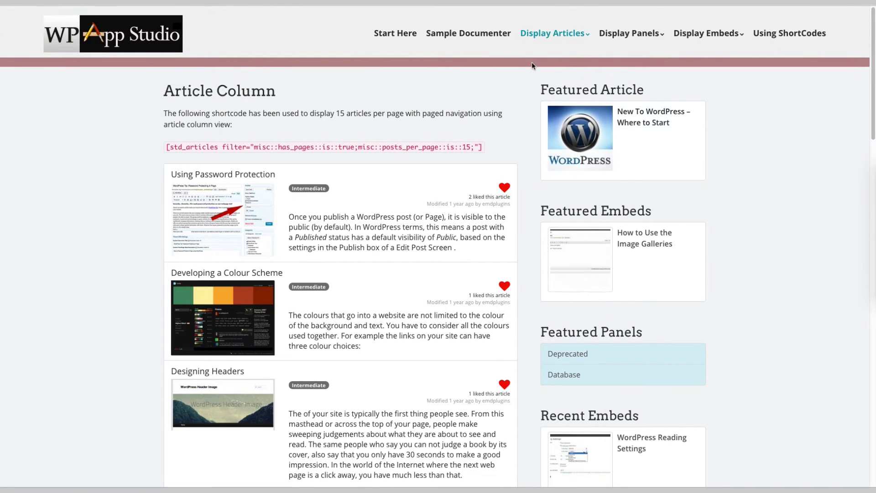
{"action": "mouse_move", "coordinate": [552, 33]}
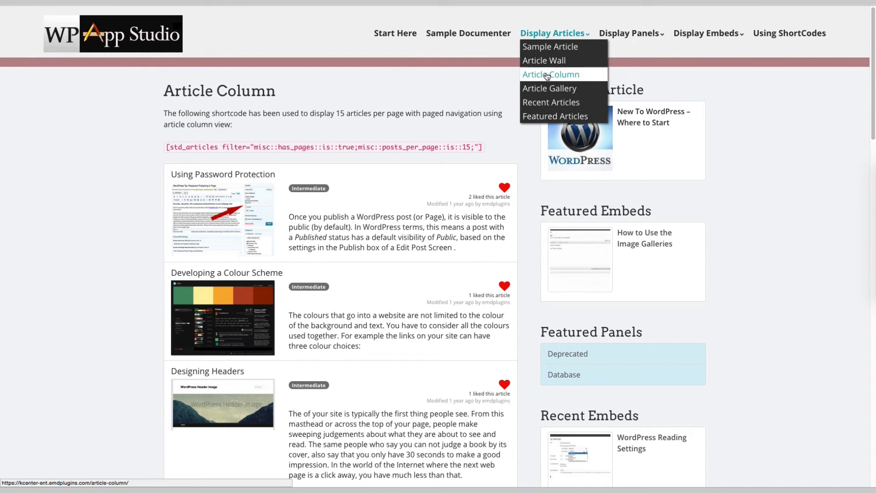
- Open the Article Gallery and page forward to its second and then third page
{"action": "left_click", "coordinate": [542, 89]}
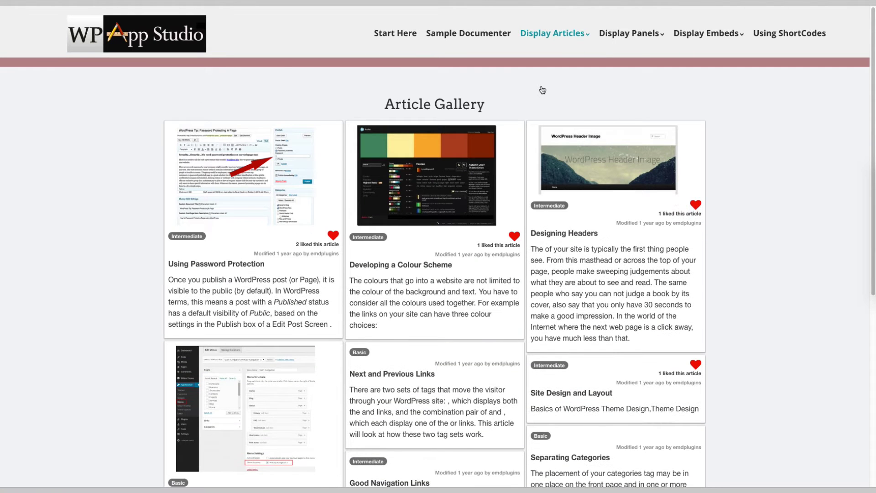
{"action": "scroll", "coordinate": [488, 250], "scroll_direction": "down", "scroll_amount": 5}
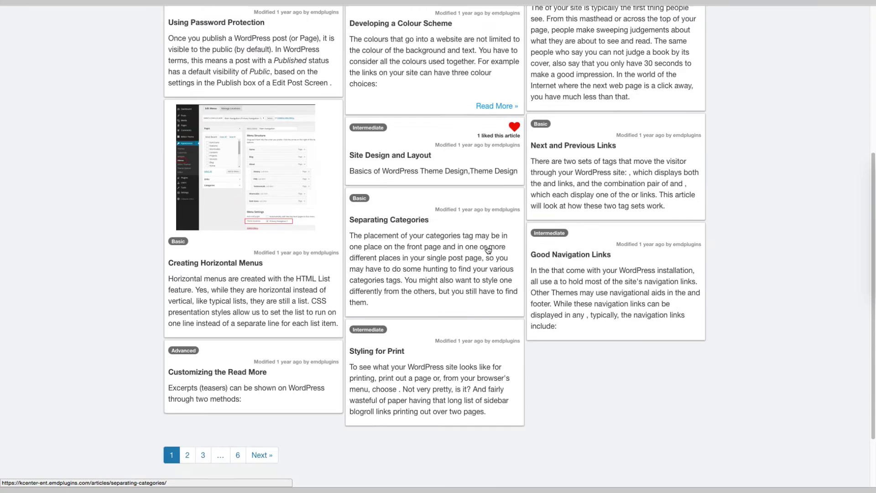
{"action": "scroll", "coordinate": [488, 250], "scroll_direction": "down", "scroll_amount": 2}
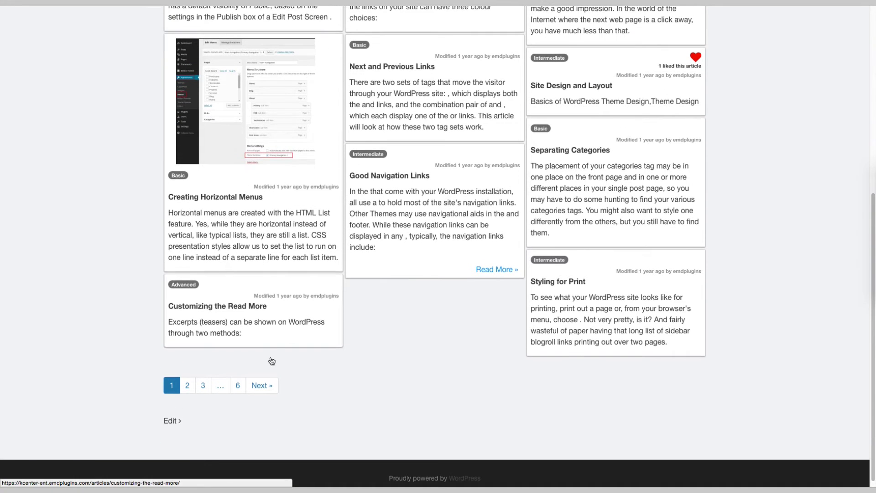
{"action": "left_click", "coordinate": [188, 388]}
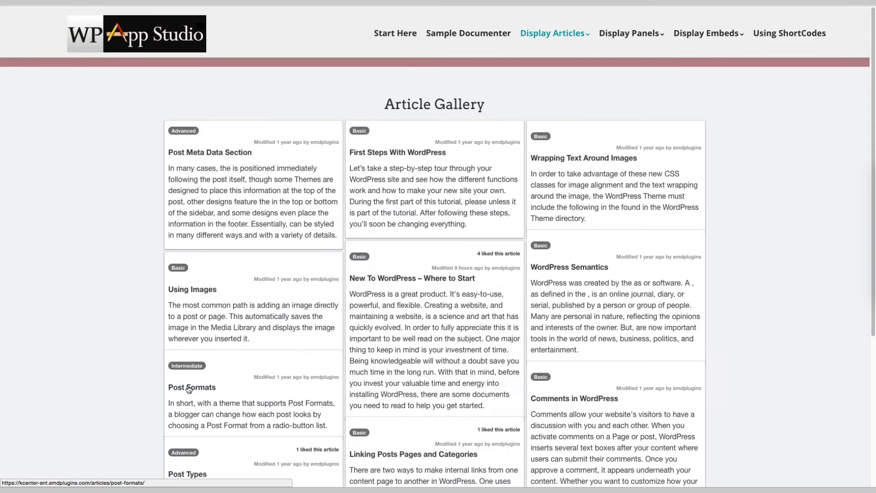
{"action": "scroll", "coordinate": [188, 389], "scroll_direction": "down", "scroll_amount": 10}
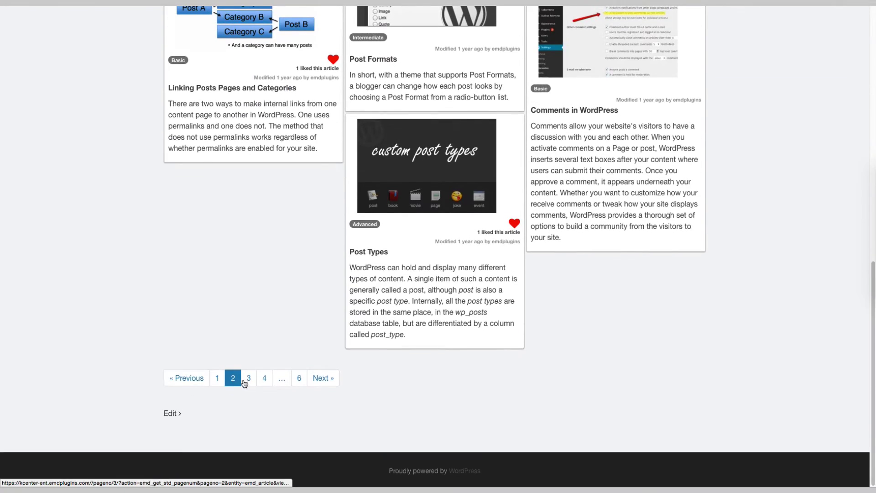
{"action": "left_click", "coordinate": [244, 382]}
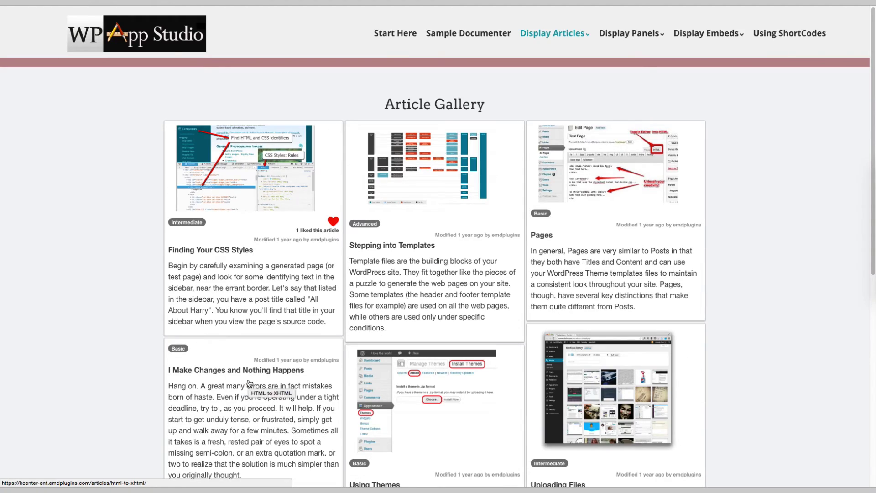
{"action": "mouse_move", "coordinate": [552, 33]}
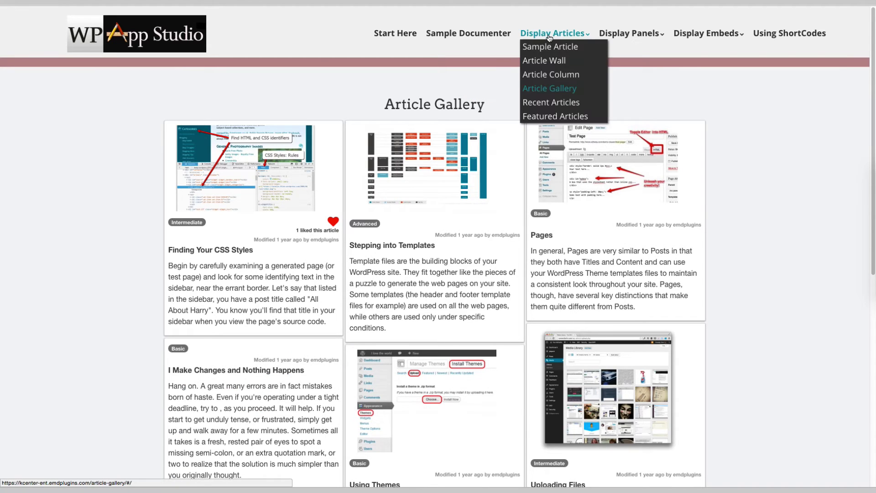
- View the Recent Articles page and scroll through its listed articles
{"action": "left_click", "coordinate": [539, 101]}
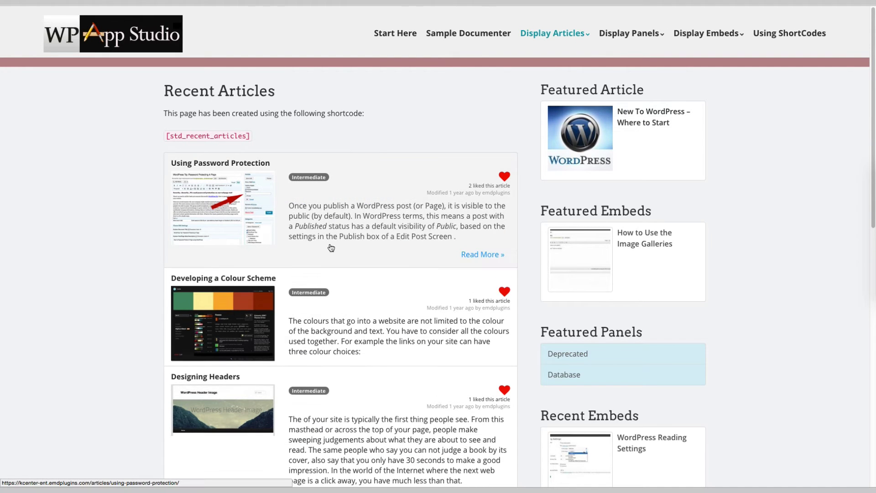
{"action": "scroll", "coordinate": [331, 248], "scroll_direction": "down", "scroll_amount": 5}
{"action": "scroll", "coordinate": [331, 248], "scroll_direction": "down", "scroll_amount": 3}
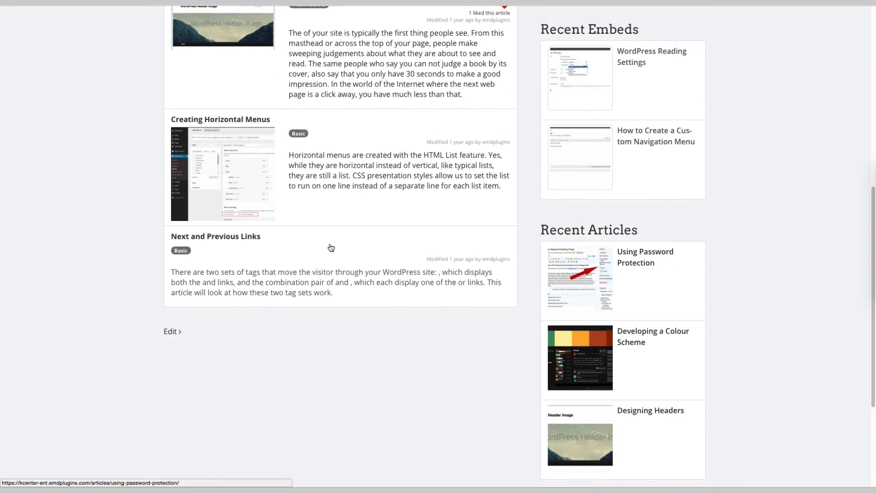
{"action": "scroll", "coordinate": [331, 248], "scroll_direction": "up", "scroll_amount": 3}
{"action": "scroll", "coordinate": [331, 248], "scroll_direction": "up", "scroll_amount": 5}
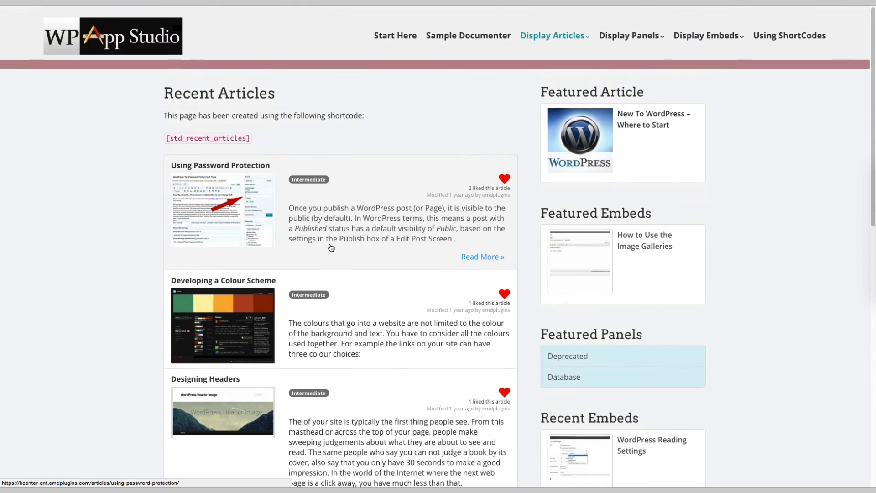
{"action": "mouse_move", "coordinate": [555, 33]}
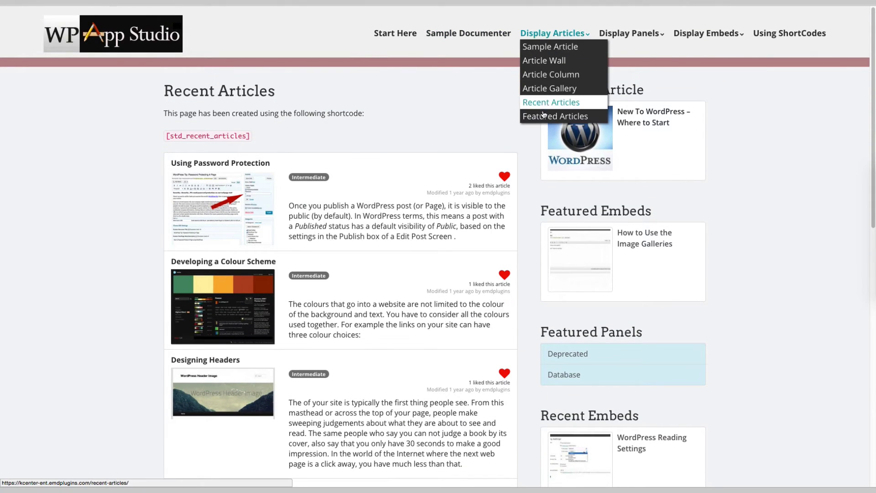
- Browse Featured Articles and open the New To WordPress – Where to Start article
{"action": "left_click", "coordinate": [543, 117]}
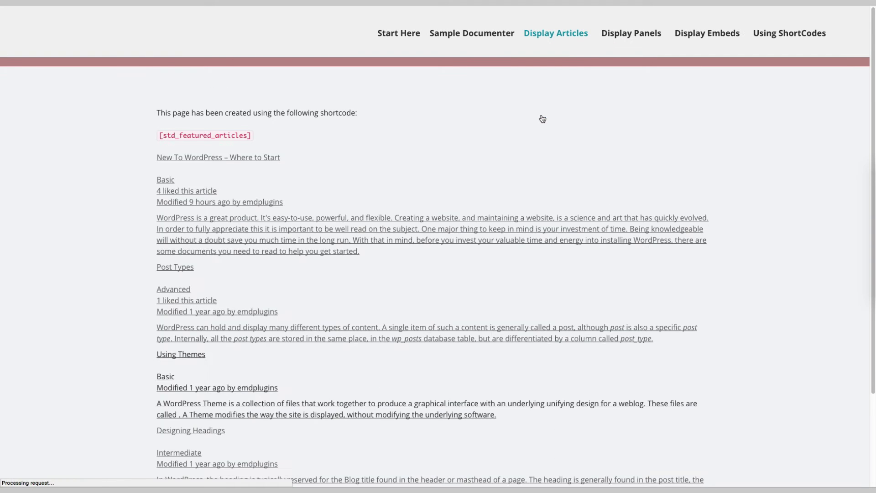
{"action": "mouse_move", "coordinate": [513, 245]}
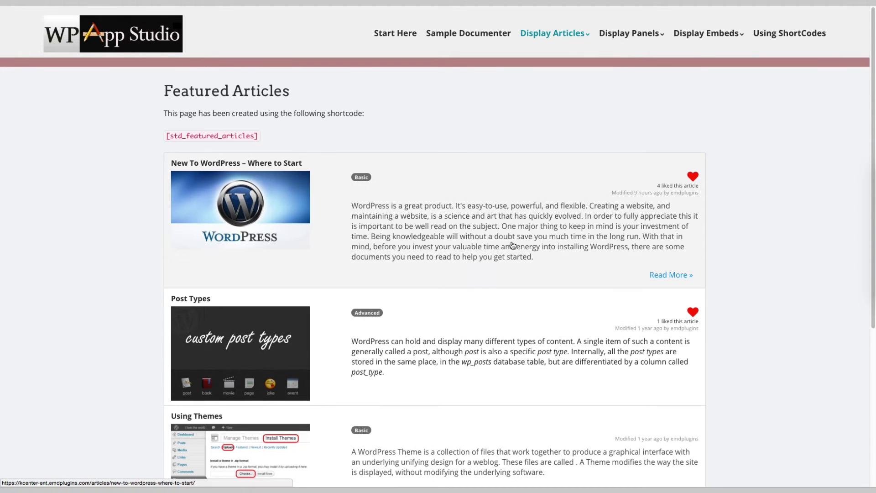
{"action": "scroll", "coordinate": [513, 246], "scroll_direction": "down", "scroll_amount": 4}
{"action": "scroll", "coordinate": [516, 226], "scroll_direction": "down", "scroll_amount": 1}
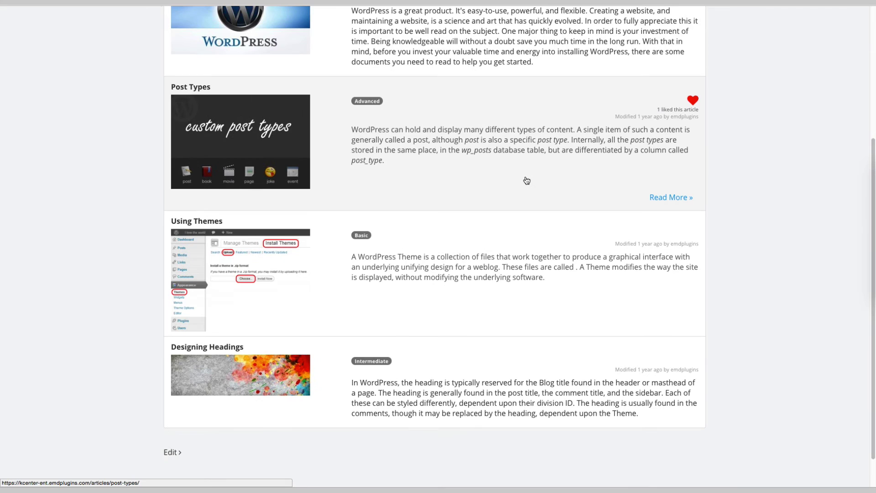
{"action": "scroll", "coordinate": [527, 180], "scroll_direction": "up", "scroll_amount": 5}
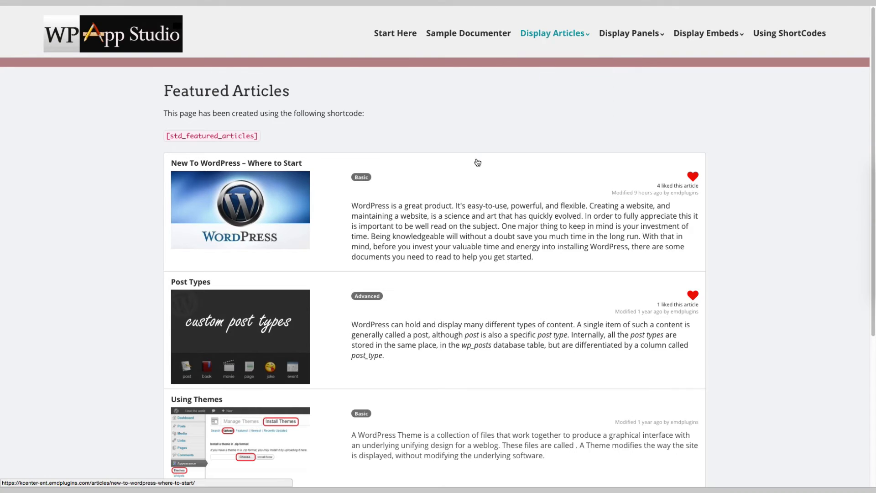
{"action": "mouse_move", "coordinate": [434, 211]}
{"action": "left_click", "coordinate": [360, 178]}
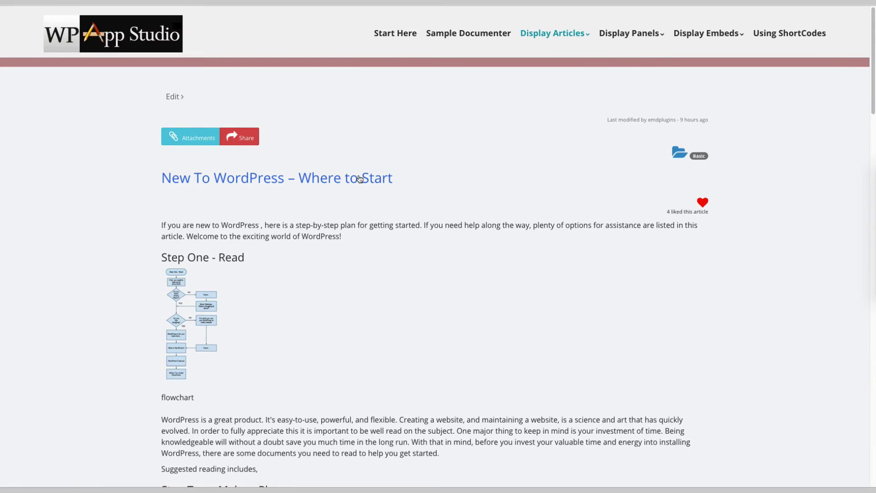
- Read the article, then list every item in its Basic group
{"action": "scroll", "coordinate": [360, 179], "scroll_direction": "down", "scroll_amount": 2}
{"action": "scroll", "coordinate": [360, 179], "scroll_direction": "down", "scroll_amount": 4}
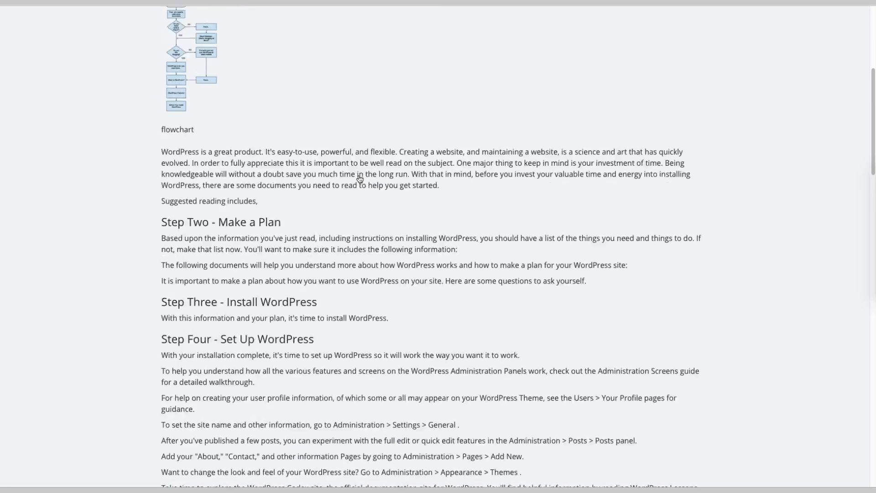
{"action": "scroll", "coordinate": [360, 179], "scroll_direction": "down", "scroll_amount": 3}
{"action": "scroll", "coordinate": [358, 178], "scroll_direction": "up", "scroll_amount": 8}
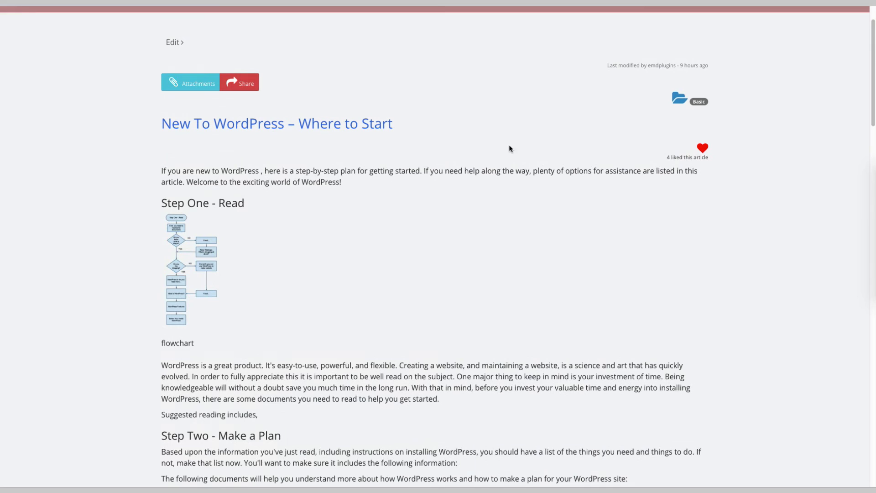
{"action": "left_click", "coordinate": [701, 102]}
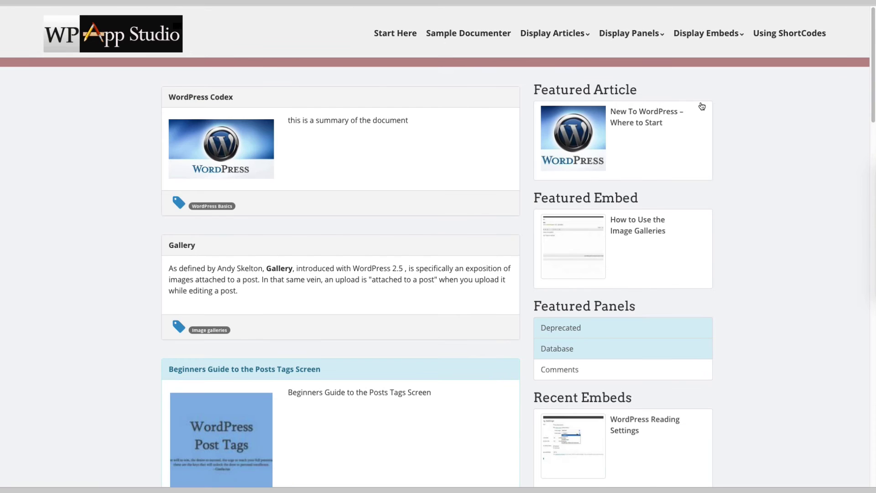
{"action": "scroll", "coordinate": [412, 262], "scroll_direction": "down", "scroll_amount": 3}
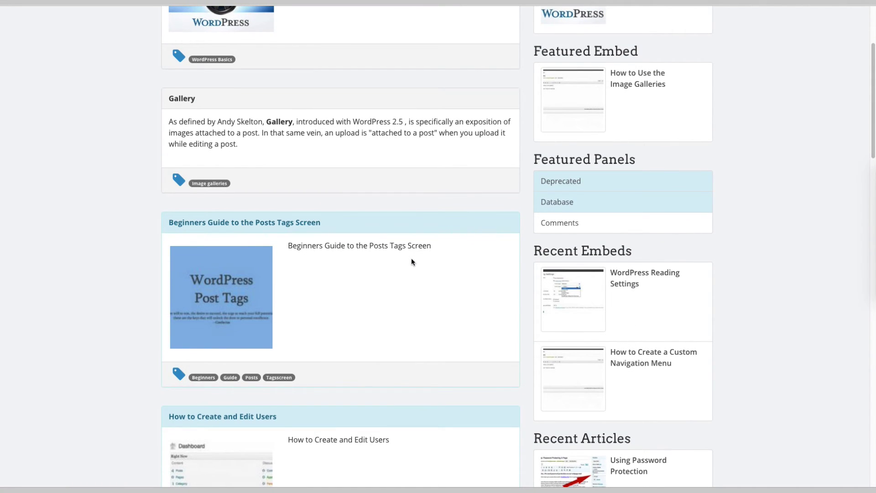
{"action": "scroll", "coordinate": [412, 260], "scroll_direction": "up", "scroll_amount": 3}
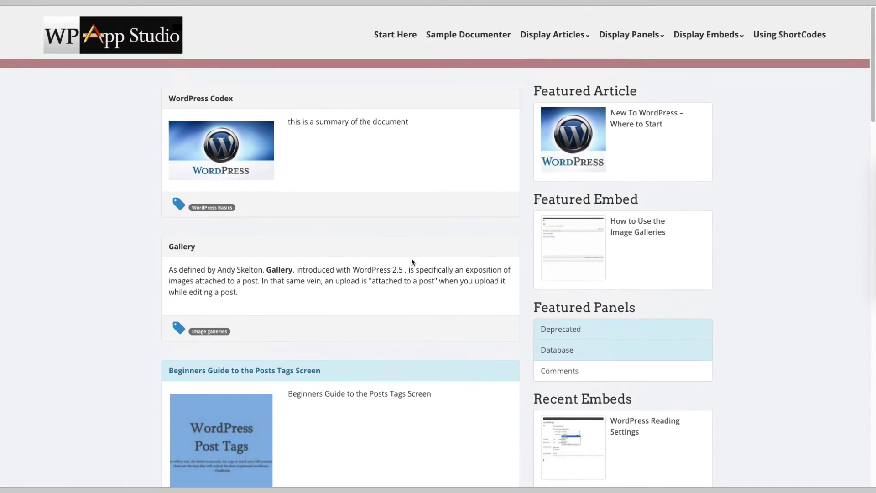
- Filter to the WordPress Basics tag, leaving only WordPress Codex, and read down its page
{"action": "left_click", "coordinate": [228, 208]}
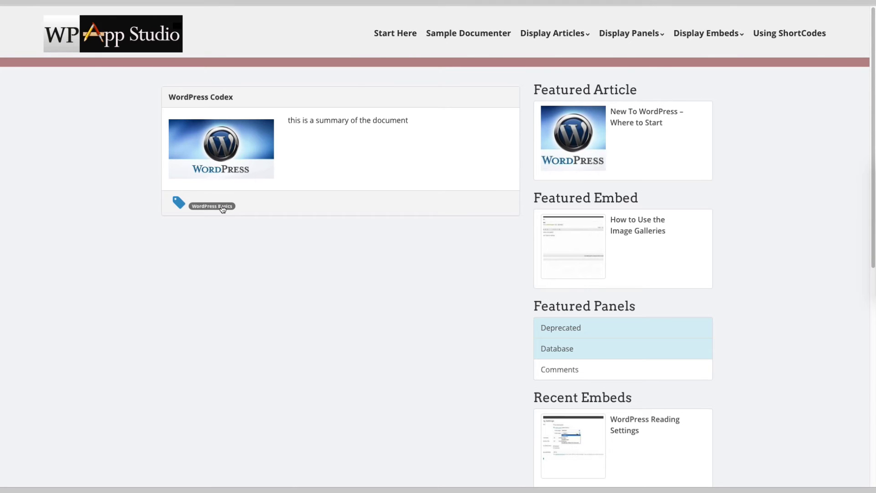
{"action": "scroll", "coordinate": [222, 209], "scroll_direction": "down", "scroll_amount": 1}
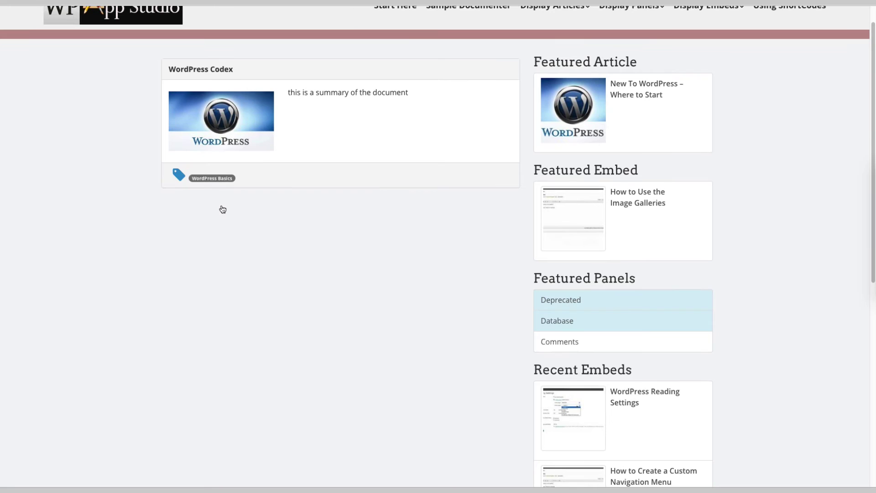
{"action": "mouse_move", "coordinate": [573, 135]}
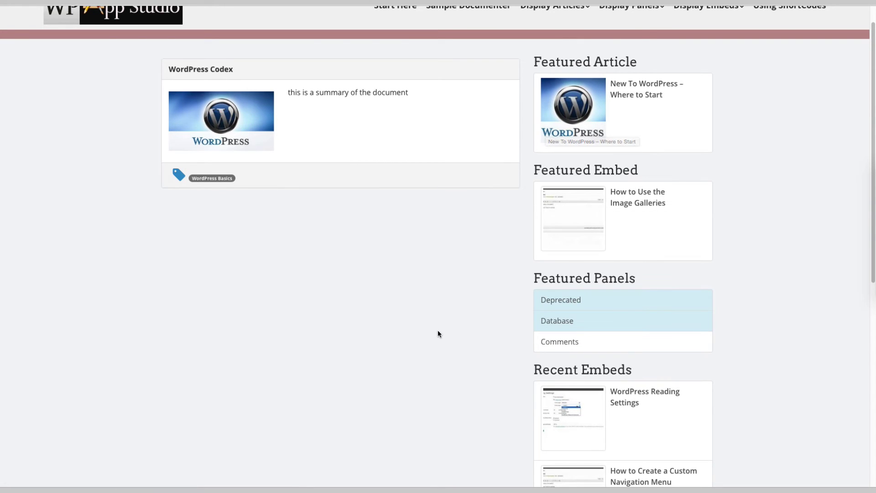
{"action": "scroll", "coordinate": [437, 330], "scroll_direction": "down", "scroll_amount": 2}
{"action": "scroll", "coordinate": [437, 330], "scroll_direction": "down", "scroll_amount": 6}
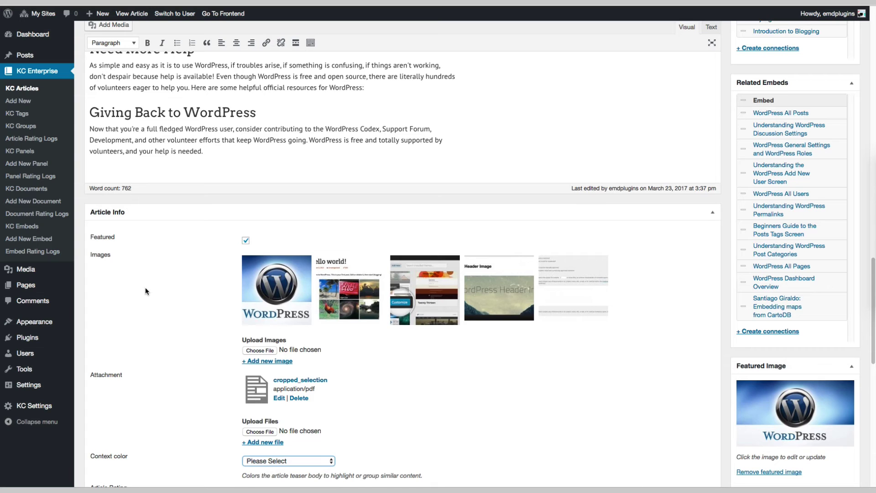
- Set the article's Context color to Info in Article Info and save with Update
{"action": "scroll", "coordinate": [145, 287], "scroll_direction": "down", "scroll_amount": 3}
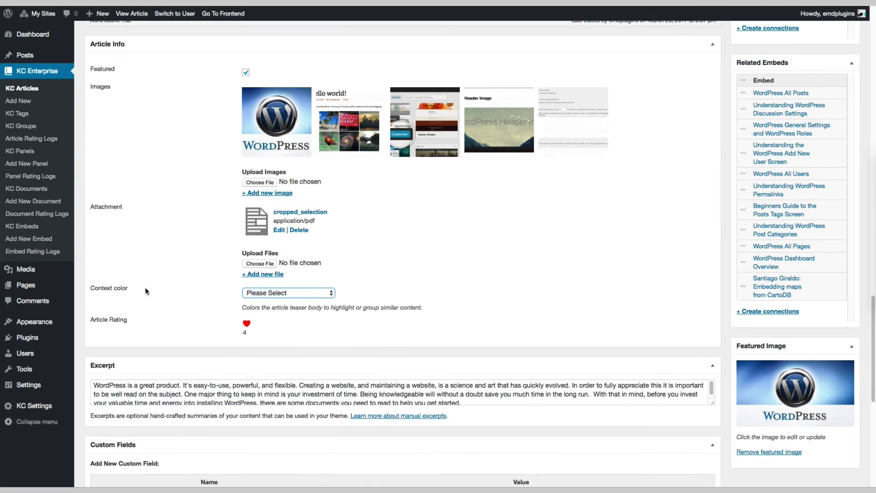
{"action": "scroll", "coordinate": [145, 286], "scroll_direction": "down", "scroll_amount": 1}
{"action": "left_click", "coordinate": [282, 247]}
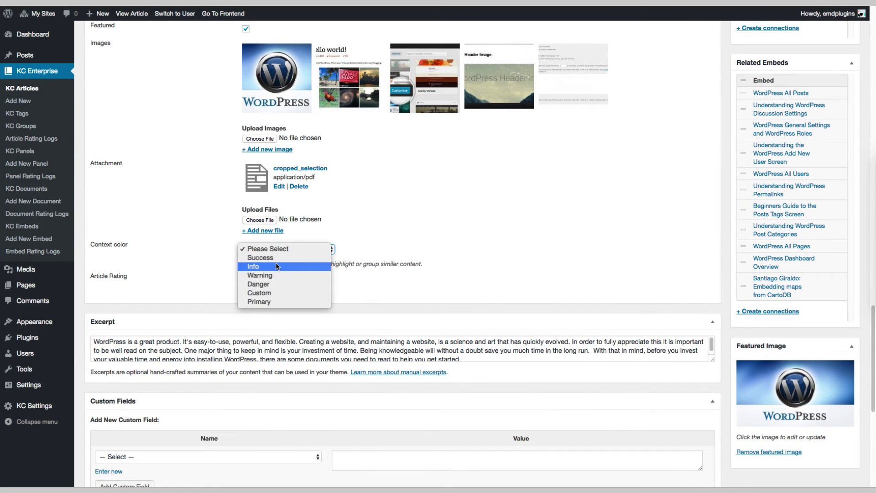
{"action": "key", "text": "Escape"}
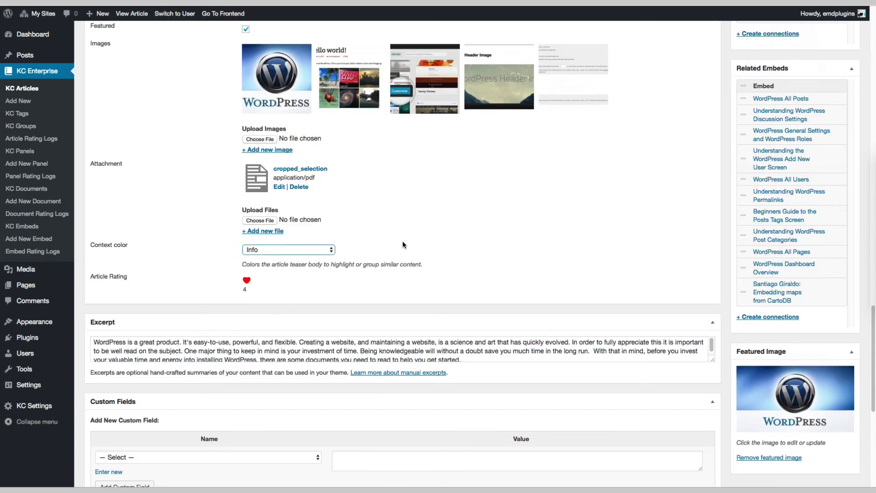
{"action": "scroll", "coordinate": [466, 211], "scroll_direction": "up", "scroll_amount": 10}
{"action": "scroll", "coordinate": [466, 211], "scroll_direction": "up", "scroll_amount": 1}
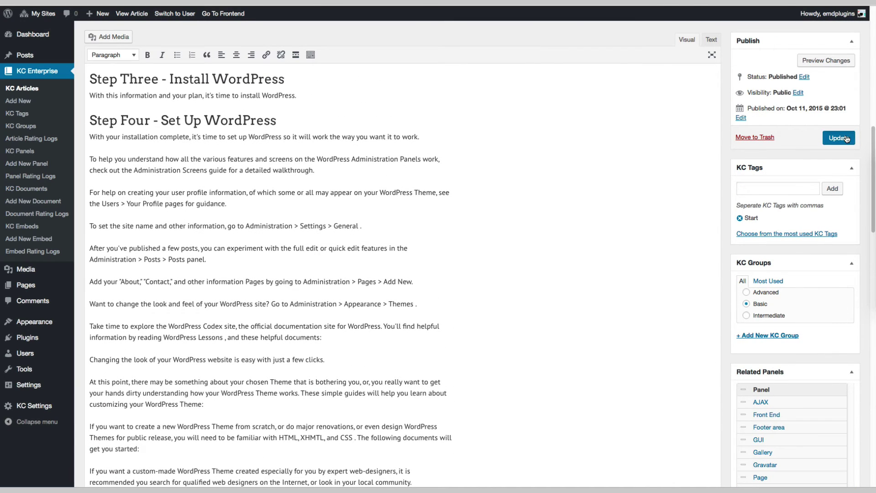
{"action": "left_click", "coordinate": [844, 137]}
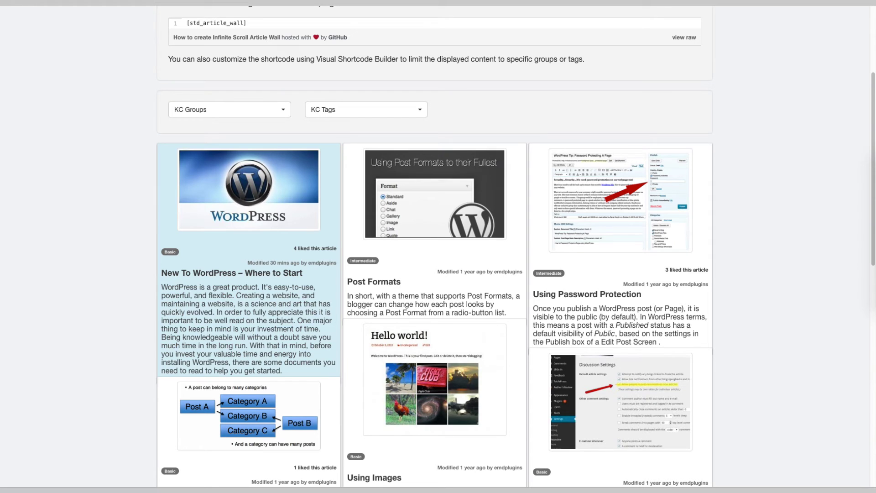
- Check the Info-colored article across Column, Gallery, Recent and Featured views, ending on Article Column
{"action": "scroll", "coordinate": [72, 221], "scroll_direction": "down", "scroll_amount": 1}
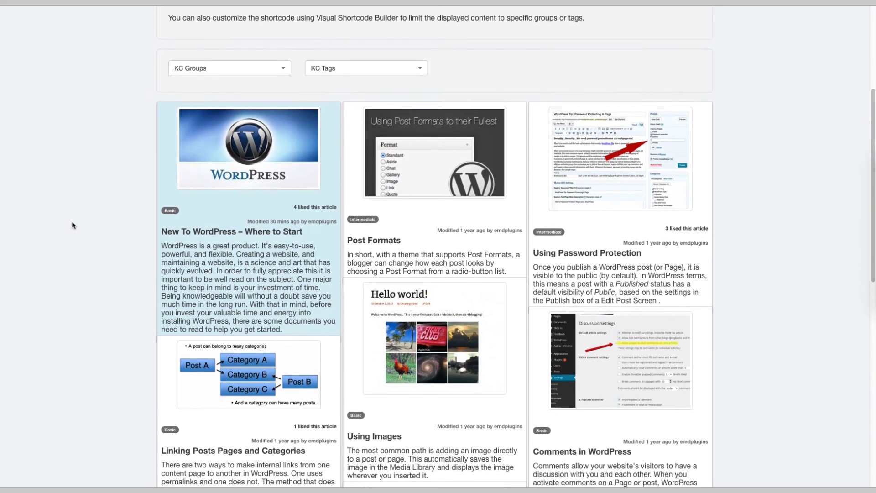
{"action": "scroll", "coordinate": [347, 132], "scroll_direction": "up", "scroll_amount": 5}
{"action": "mouse_move", "coordinate": [555, 33]}
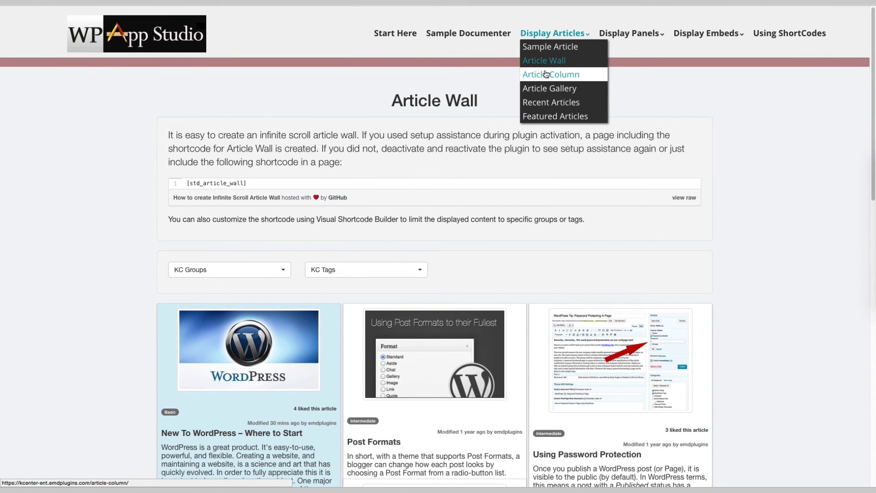
{"action": "left_click", "coordinate": [547, 74]}
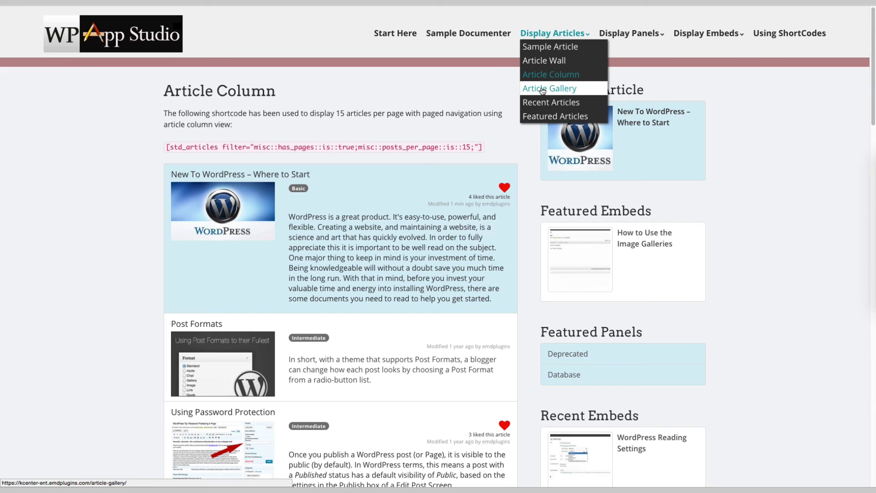
{"action": "left_click", "coordinate": [542, 89]}
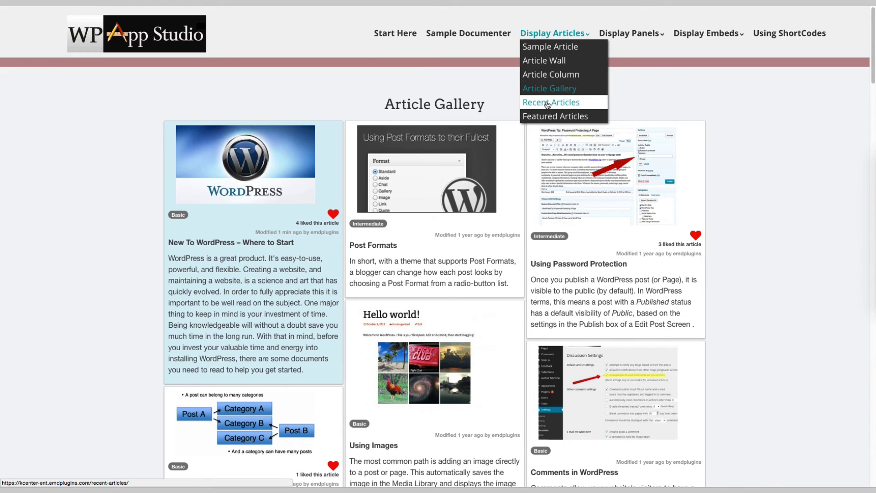
{"action": "left_click", "coordinate": [548, 103]}
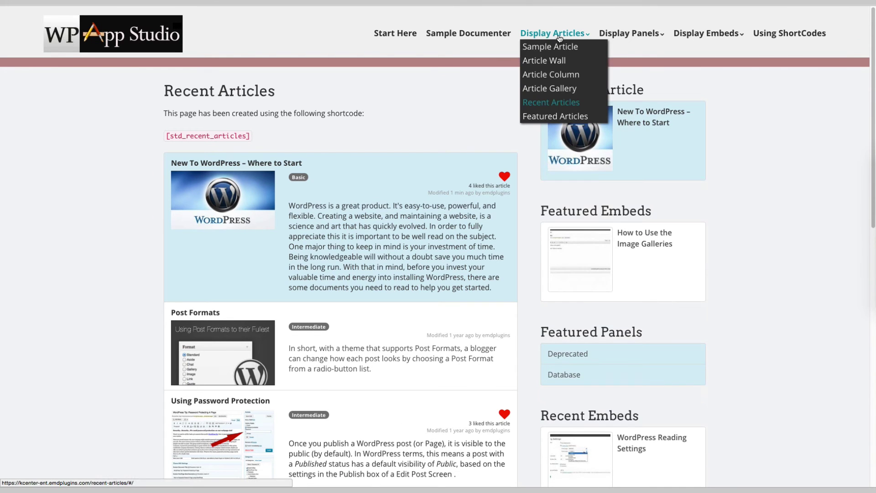
{"action": "left_click", "coordinate": [553, 115]}
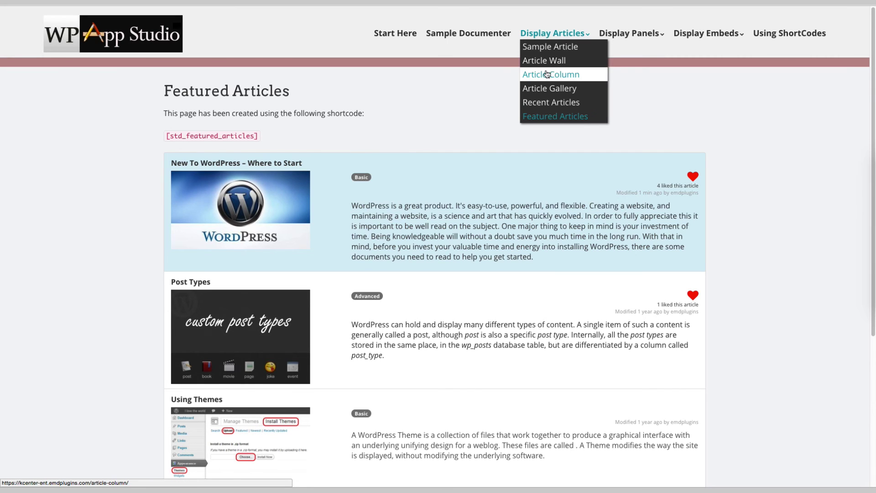
{"action": "left_click", "coordinate": [548, 75]}
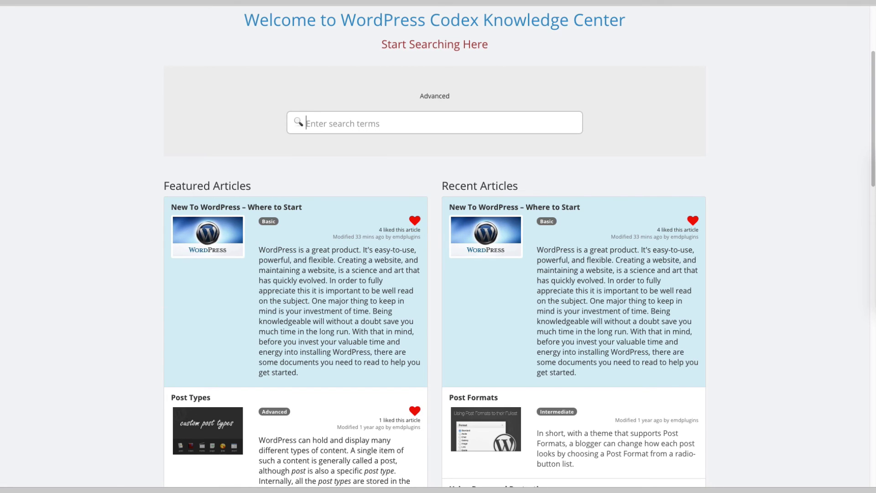
- Search 'news reader' and open the New To WordPress – Where to Start suggestion
{"action": "type", "text": "news reader"}
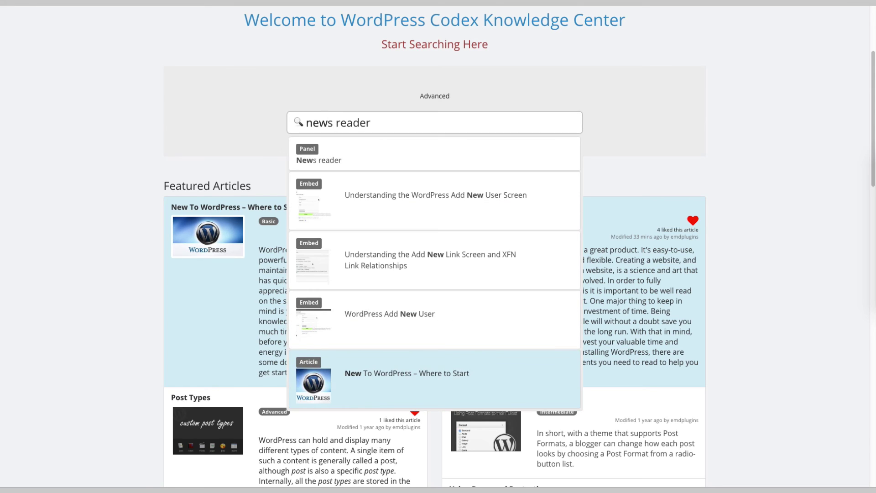
{"action": "mouse_move", "coordinate": [406, 379]}
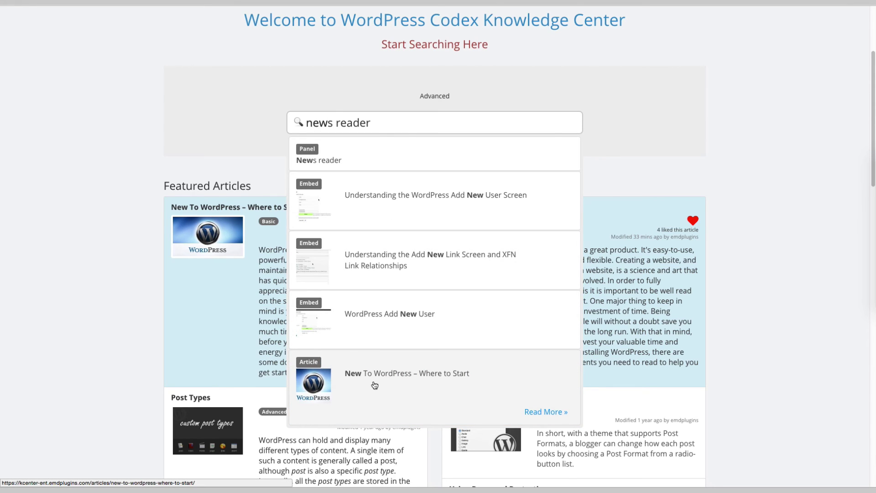
{"action": "left_click", "coordinate": [374, 385]}
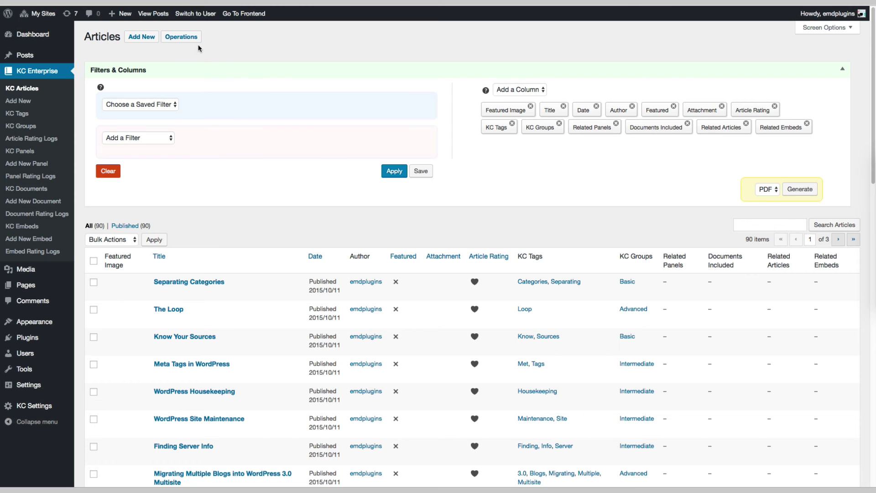
- From Operations' Export tab, download all Knowledge Center articles as a CSV file
{"action": "left_click", "coordinate": [192, 39]}
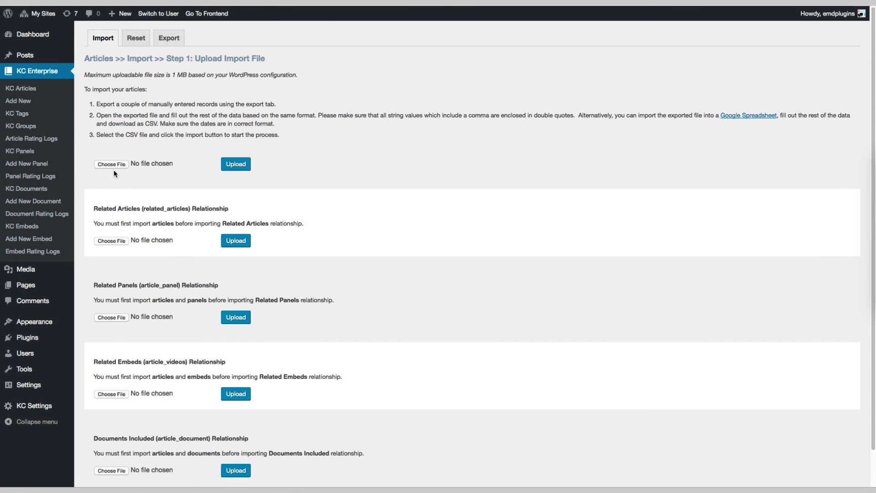
{"action": "left_click", "coordinate": [177, 38]}
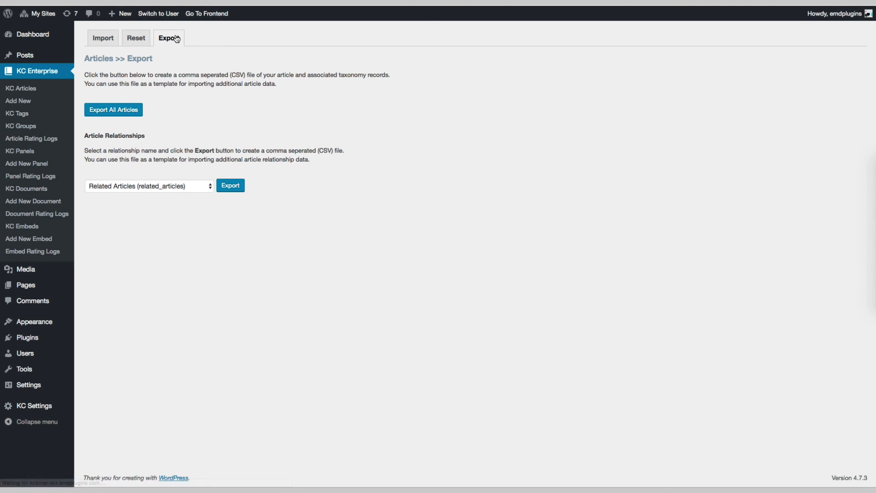
{"action": "left_click", "coordinate": [137, 40]}
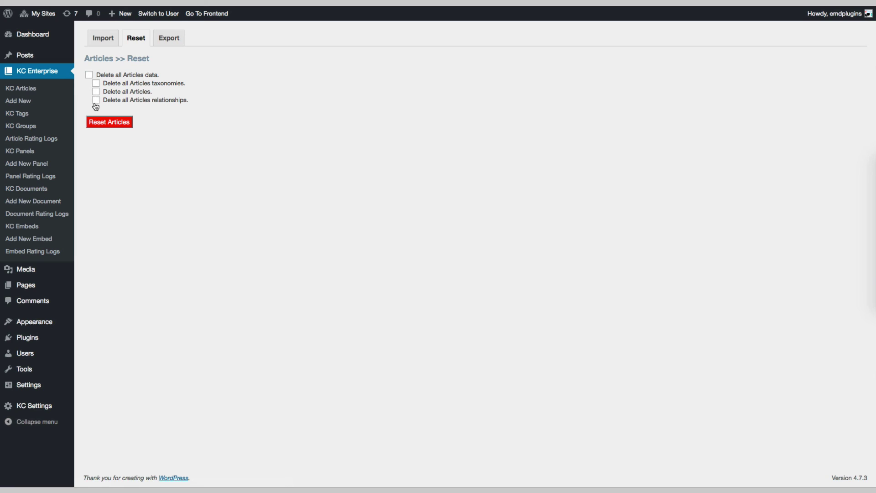
{"action": "left_click", "coordinate": [173, 42]}
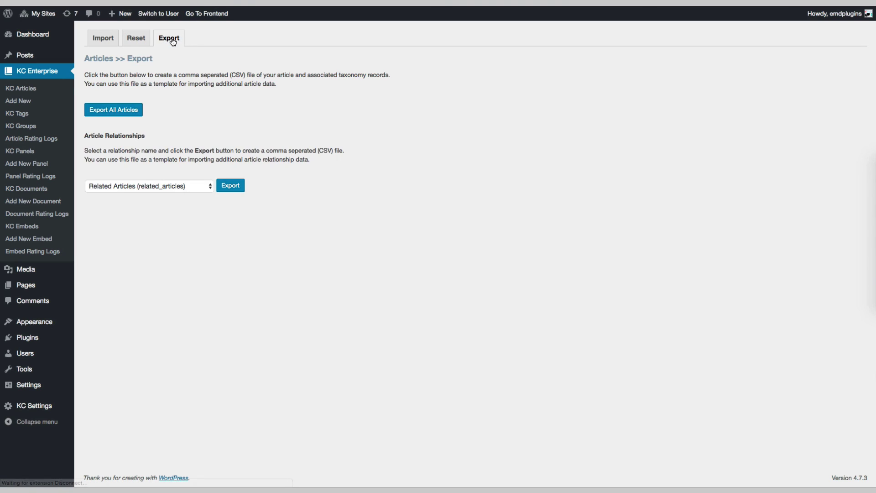
{"action": "left_click", "coordinate": [126, 112]}
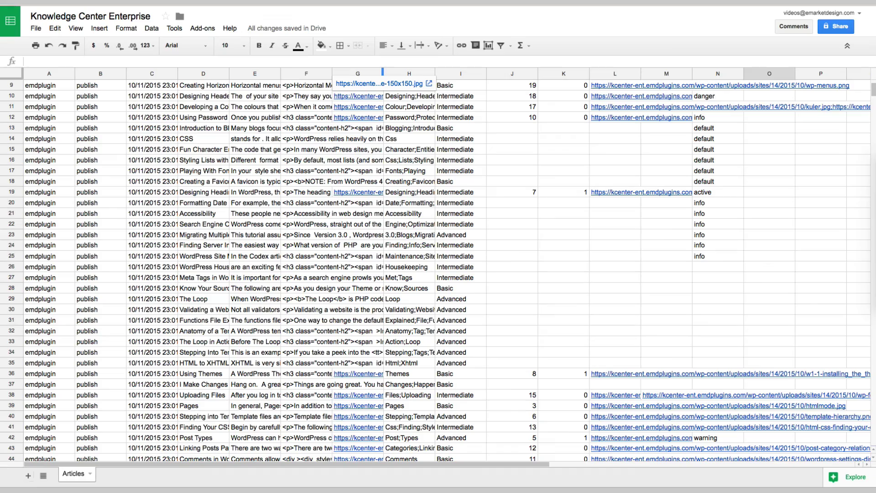
- Review the sheet's context color values, then upload Articles_23_03_2017 (1).csv to the importer
{"action": "scroll", "coordinate": [392, 199], "scroll_direction": "down", "scroll_amount": 1}
{"action": "scroll", "coordinate": [392, 199], "scroll_direction": "down", "scroll_amount": 2}
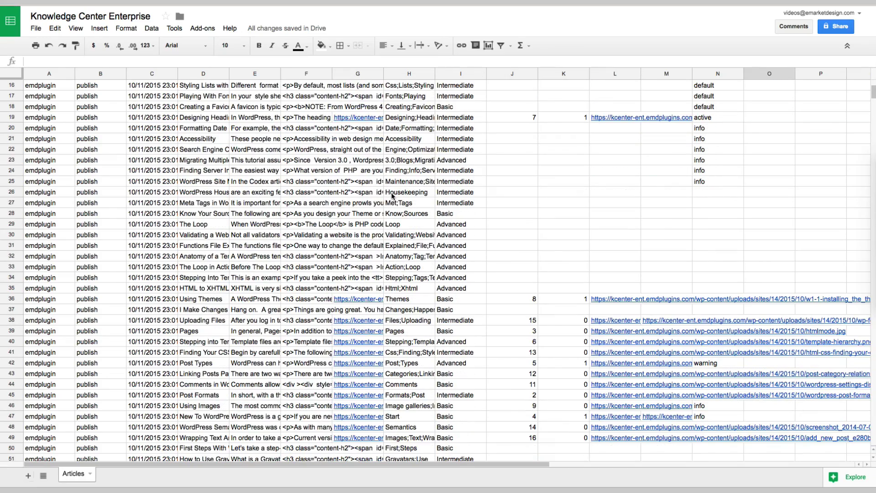
{"action": "scroll", "coordinate": [392, 197], "scroll_direction": "down", "scroll_amount": 1}
{"action": "scroll", "coordinate": [392, 196], "scroll_direction": "down", "scroll_amount": 3}
{"action": "scroll", "coordinate": [392, 196], "scroll_direction": "up", "scroll_amount": 1}
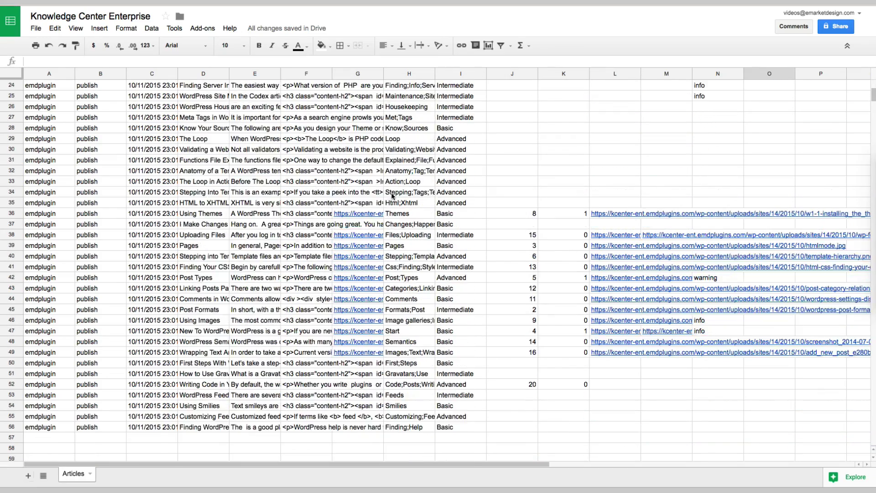
{"action": "scroll", "coordinate": [392, 196], "scroll_direction": "up", "scroll_amount": 5}
{"action": "scroll", "coordinate": [392, 196], "scroll_direction": "up", "scroll_amount": 1}
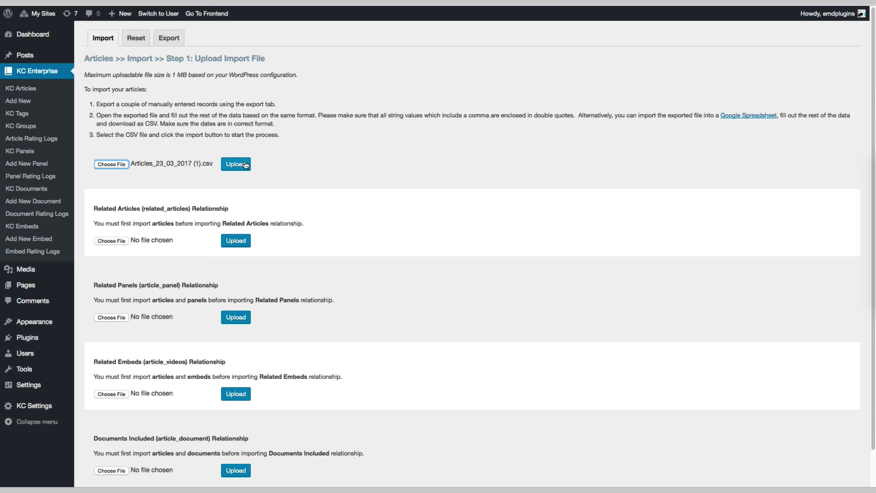
{"action": "left_click", "coordinate": [244, 164]}
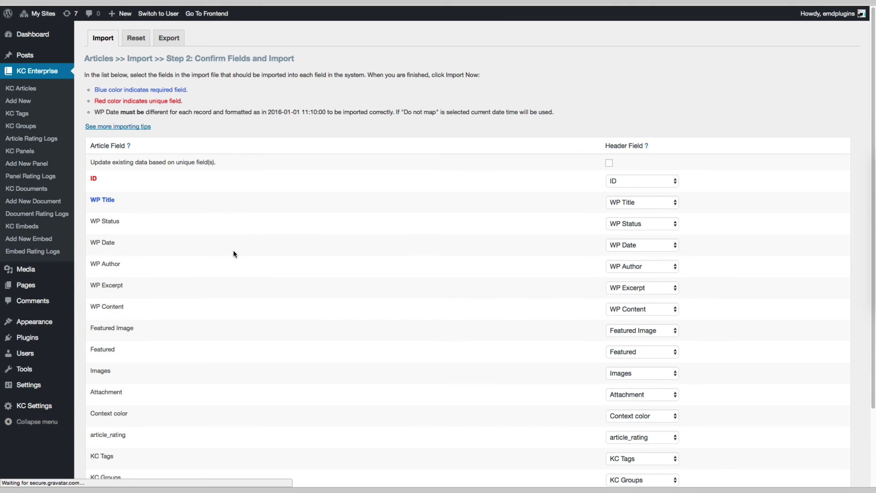
- Tick 'Update existing data based on unique field(s)' and leave the custom field as Do not map
{"action": "scroll", "coordinate": [234, 252], "scroll_direction": "down", "scroll_amount": 5}
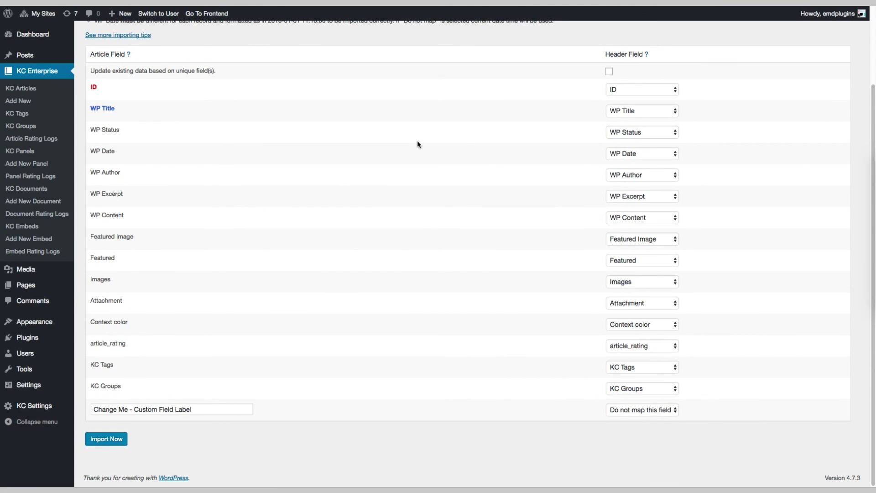
{"action": "left_click", "coordinate": [609, 72]}
{"action": "left_click", "coordinate": [640, 408]}
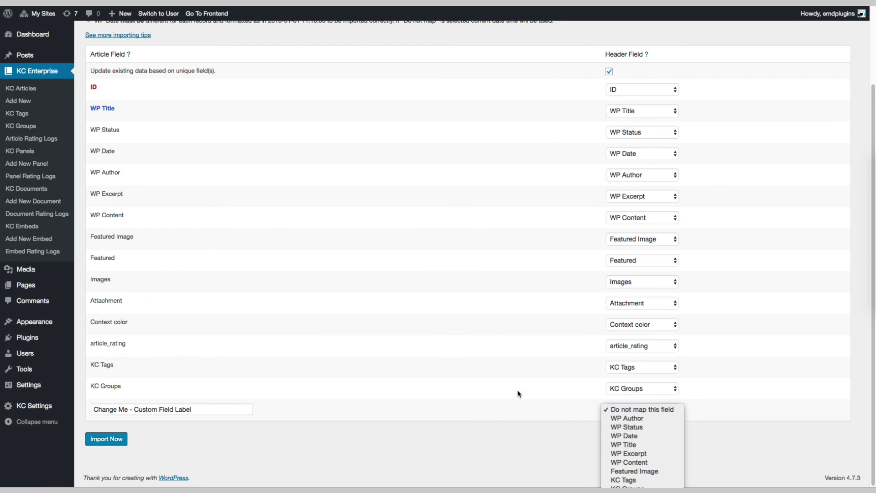
{"action": "left_click", "coordinate": [318, 429]}
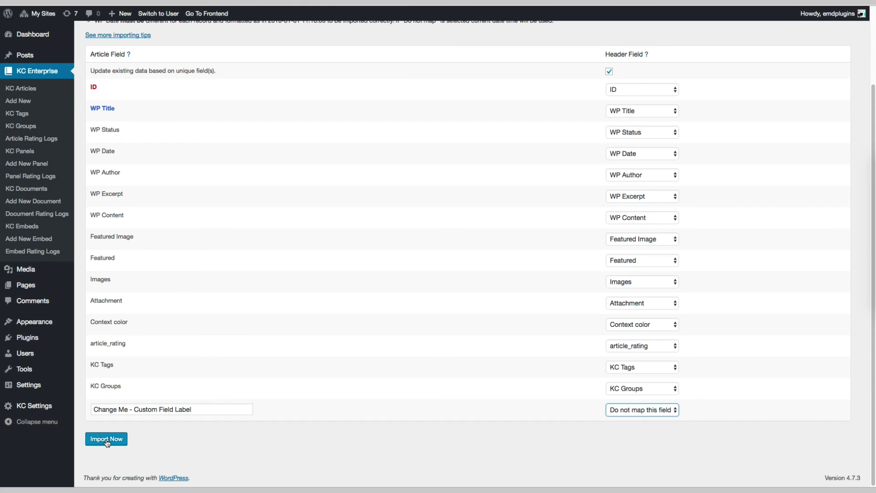